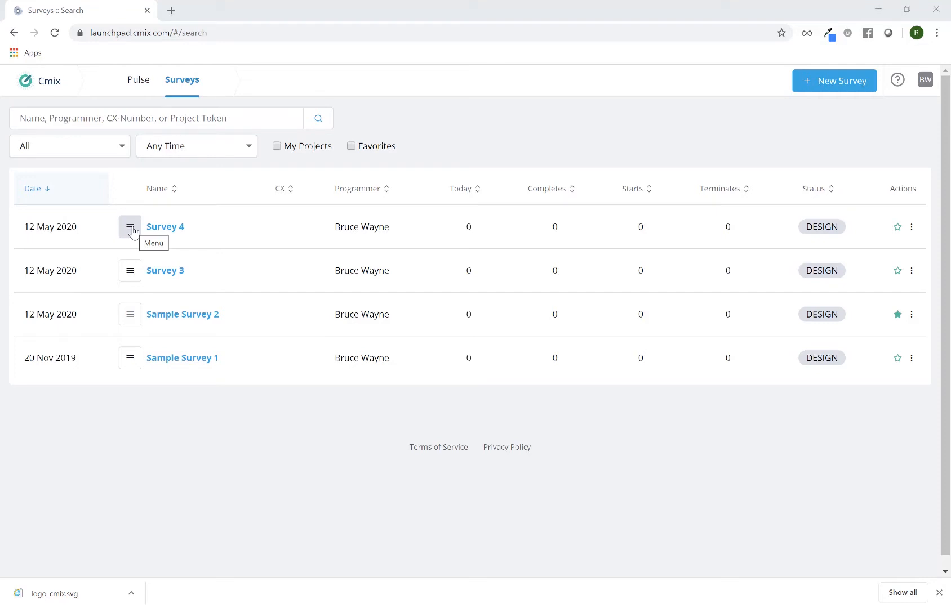
Step: Open the Validate Data page for Survey 4 and locate its test data entries section
left_click(131, 229)
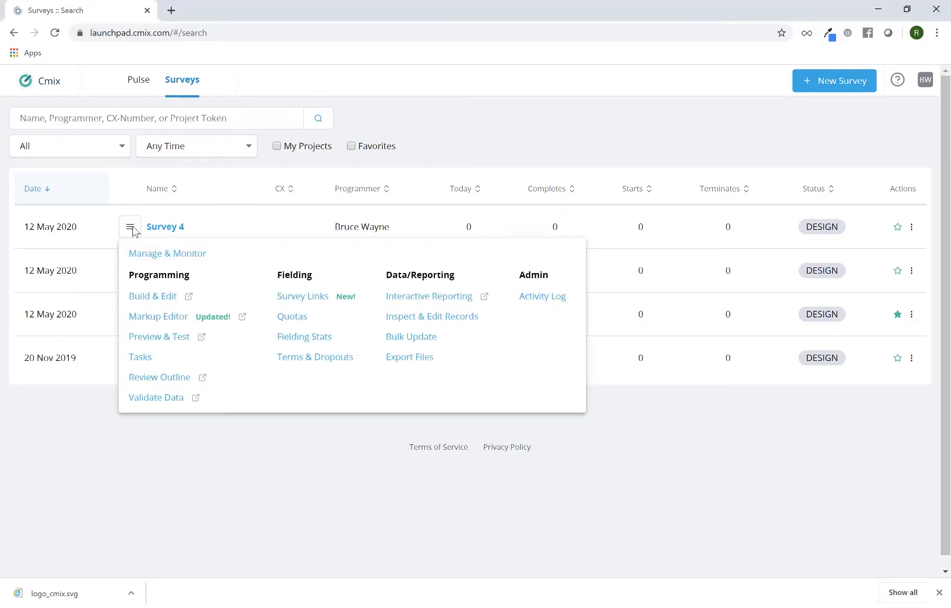
left_click(156, 399)
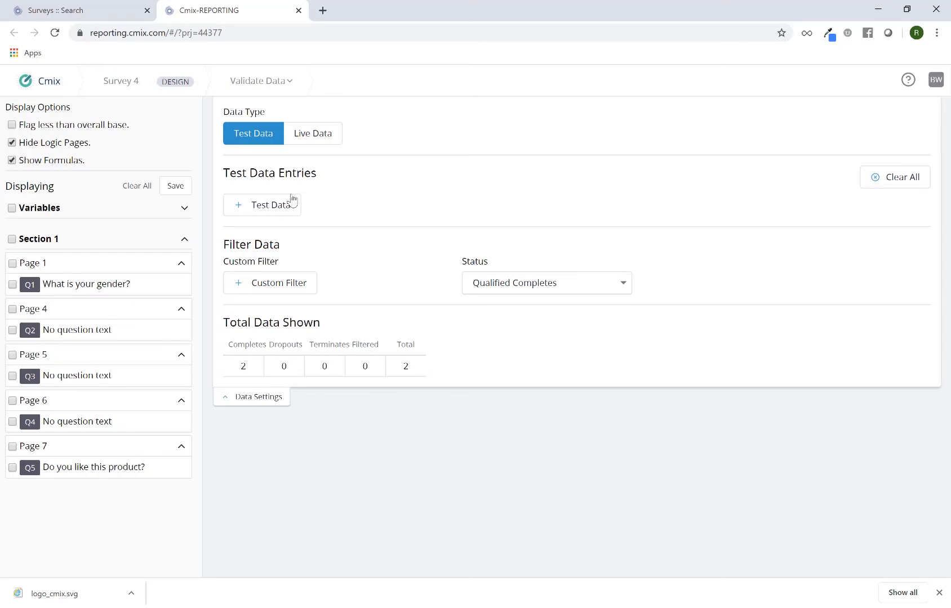
triple_click(282, 174)
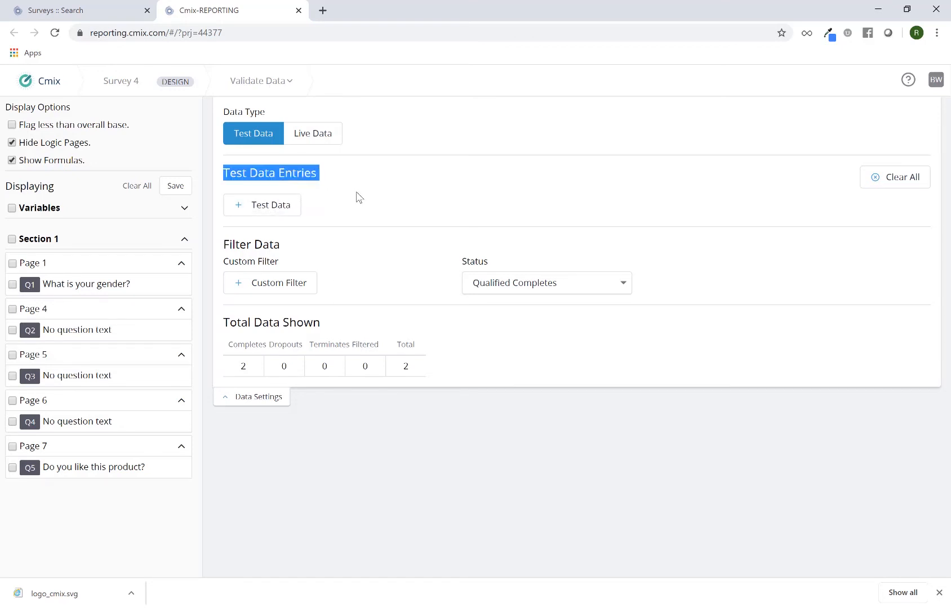
left_click(325, 208)
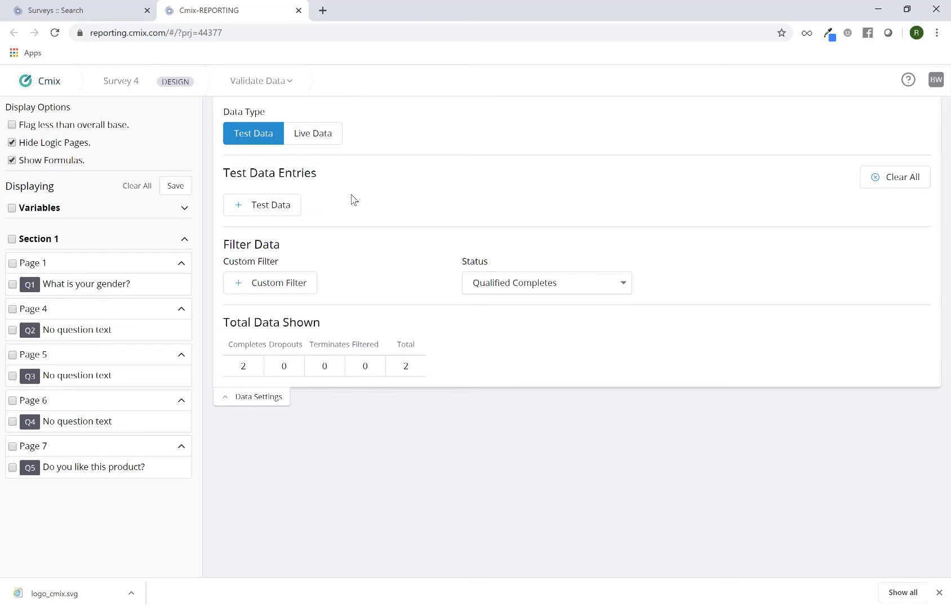
Step: Start a new test data run without a name, with Max Respondents set to 100 and Max Completes to 20
left_click(289, 214)
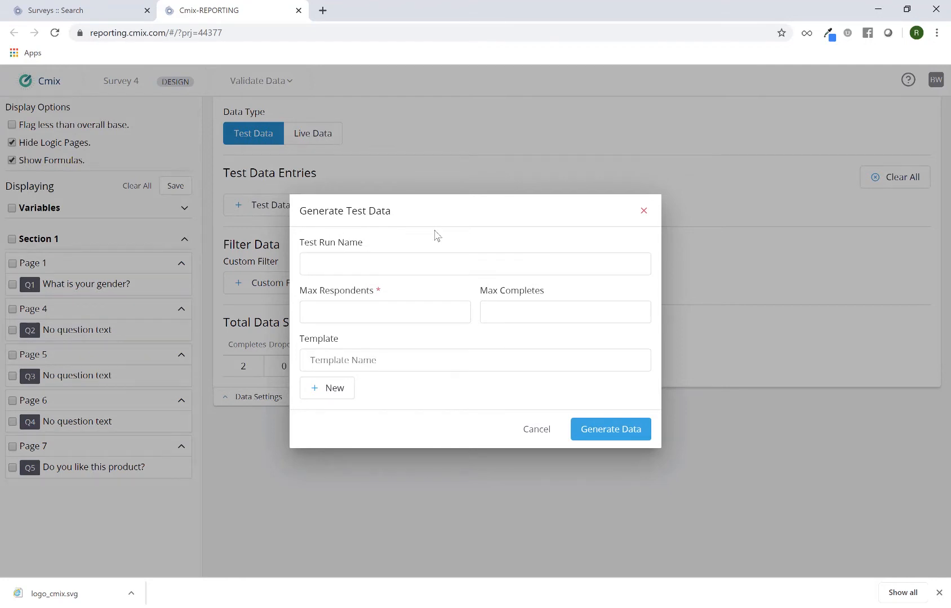
left_click(353, 259)
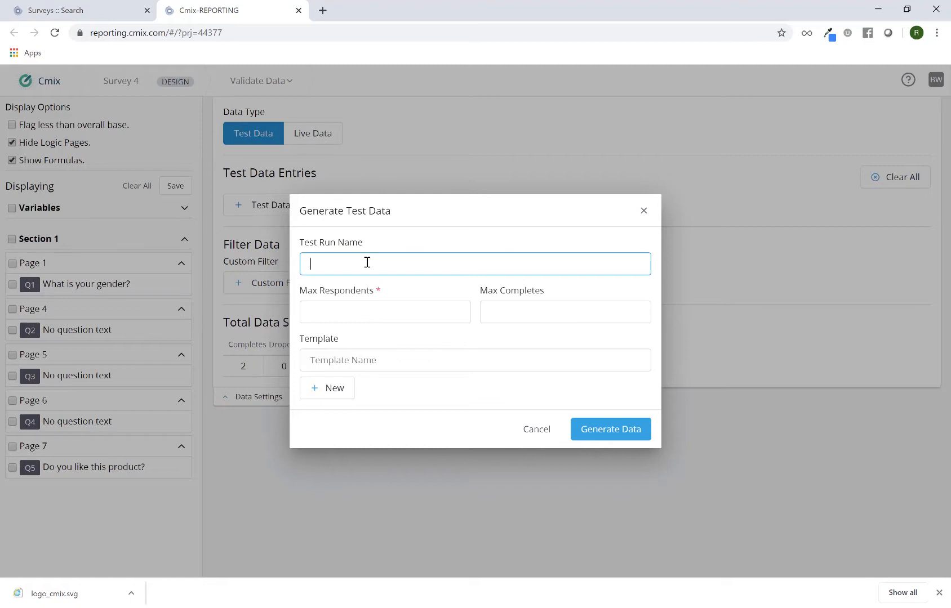
left_click(363, 310)
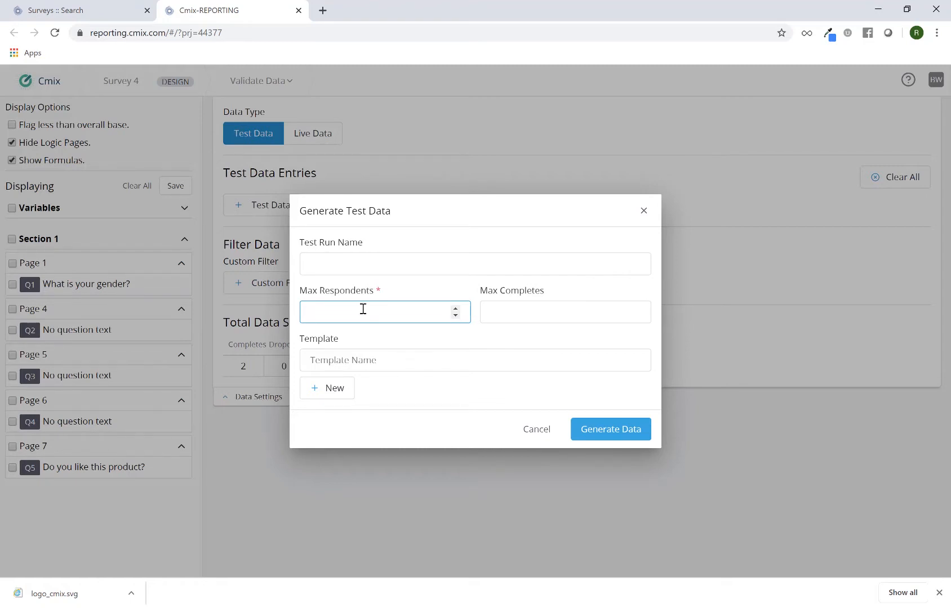
type("100")
left_click(520, 319)
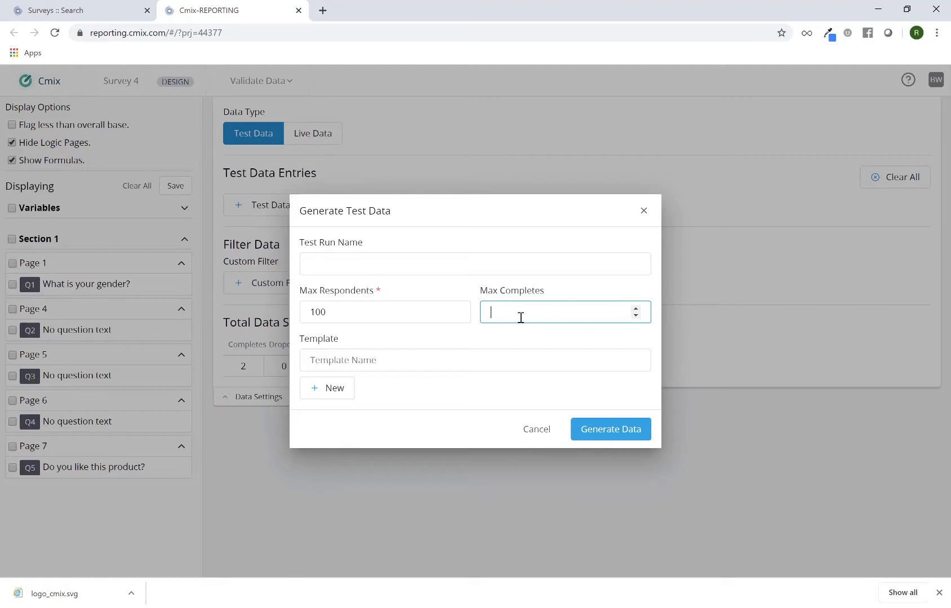
type("20")
Step: Check the respondent and completes limits and generate the test data without a template
left_click(378, 309)
double_click(378, 308)
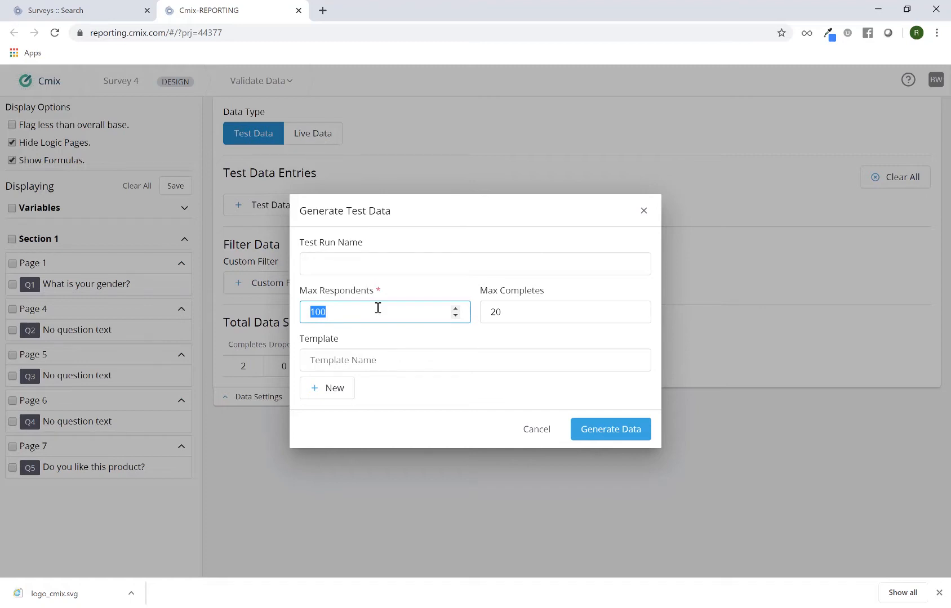
left_click(513, 312)
double_click(514, 311)
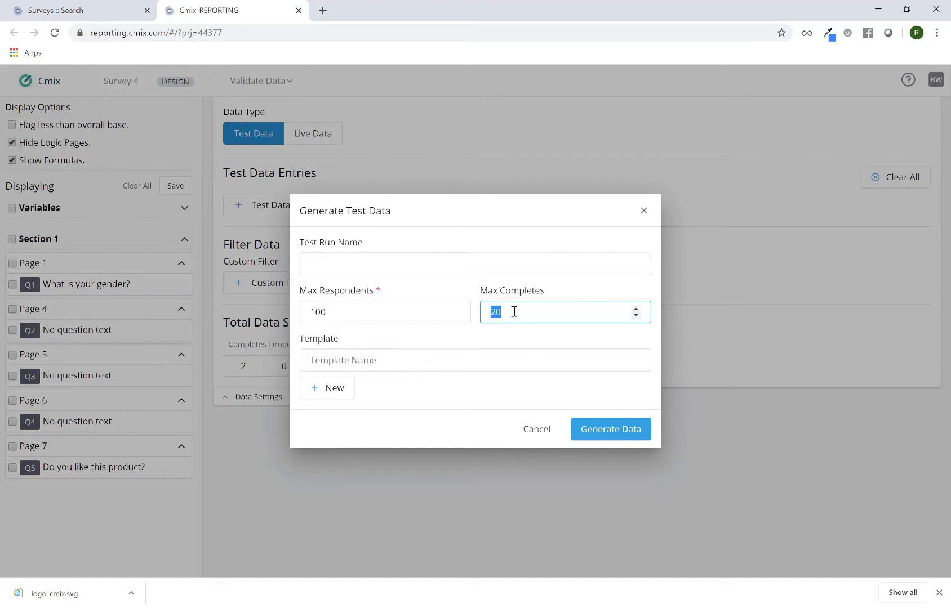
left_click(401, 308)
double_click(401, 307)
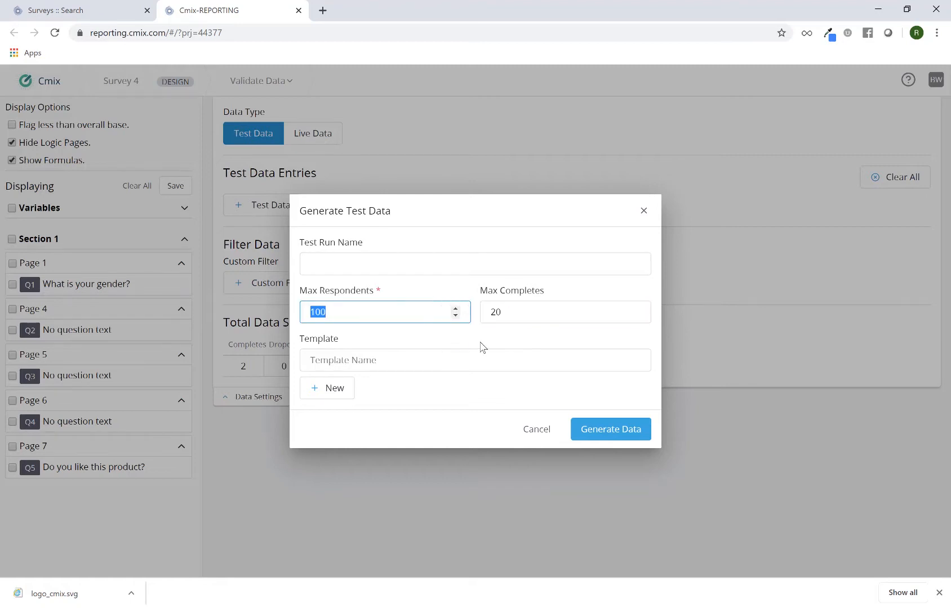
left_click(484, 340)
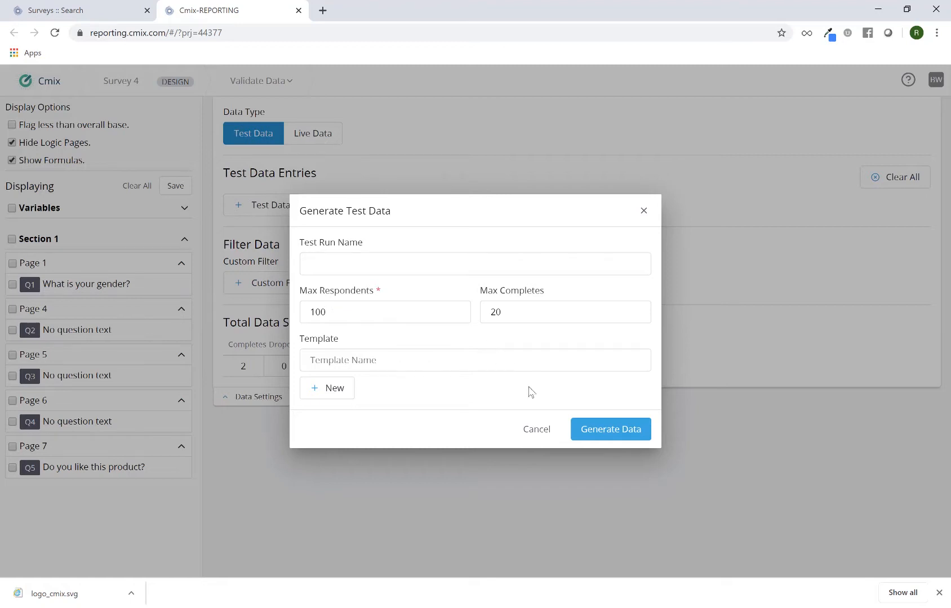
left_click(605, 434)
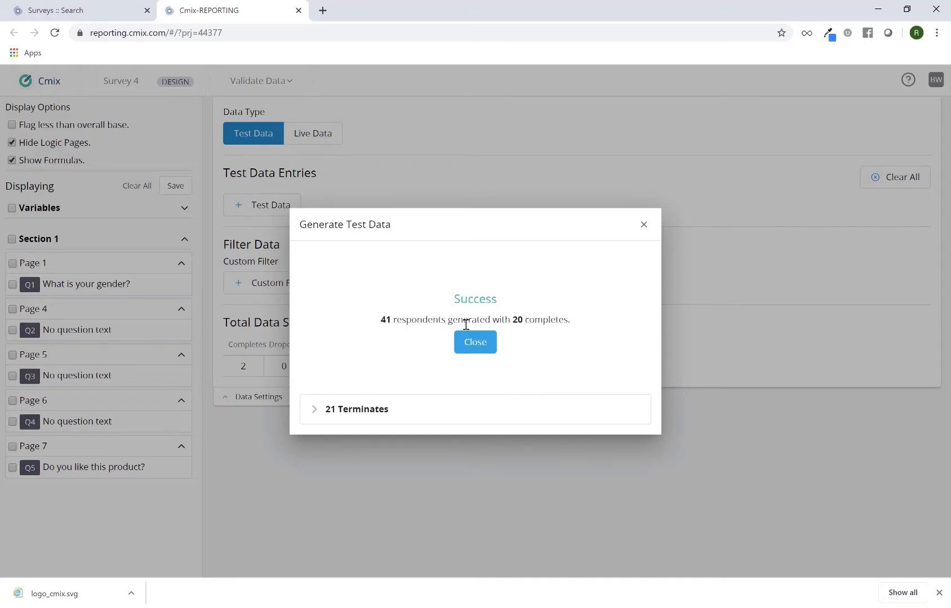
Step: Examine the generation summary and the termination codes of the terminated respondents, and close the results
double_click(387, 322)
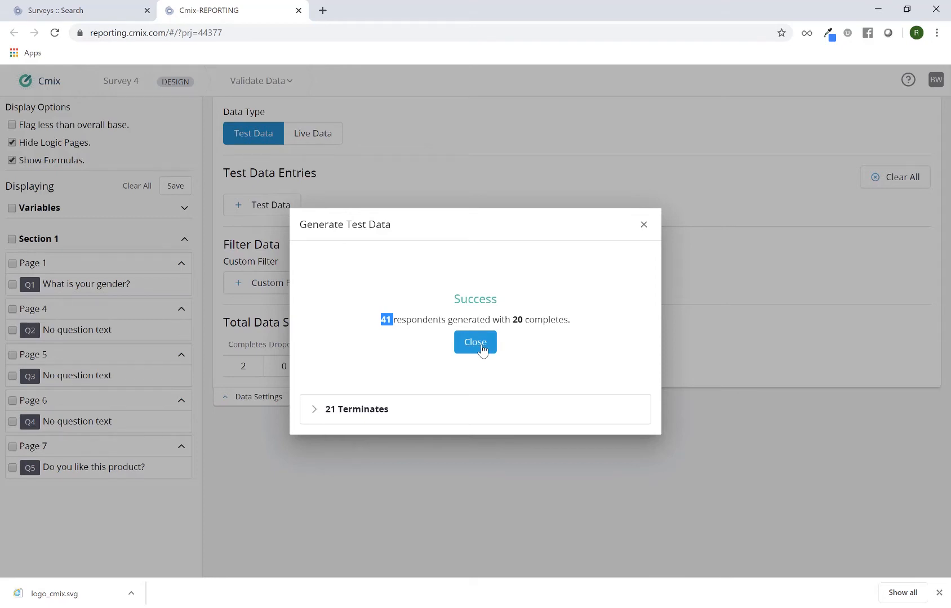
left_click(315, 413)
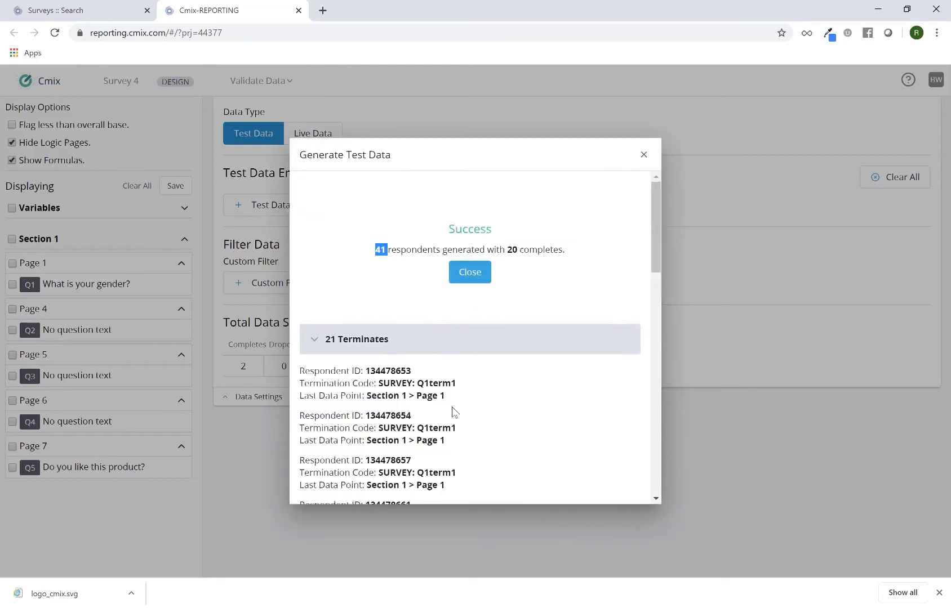
scroll(494, 398, "down", 3)
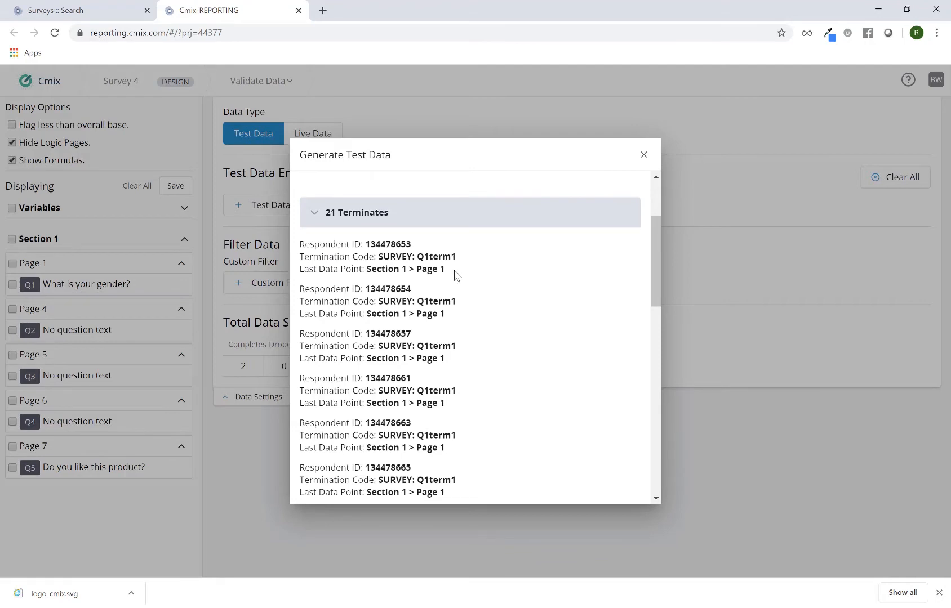
double_click(446, 257)
double_click(437, 300)
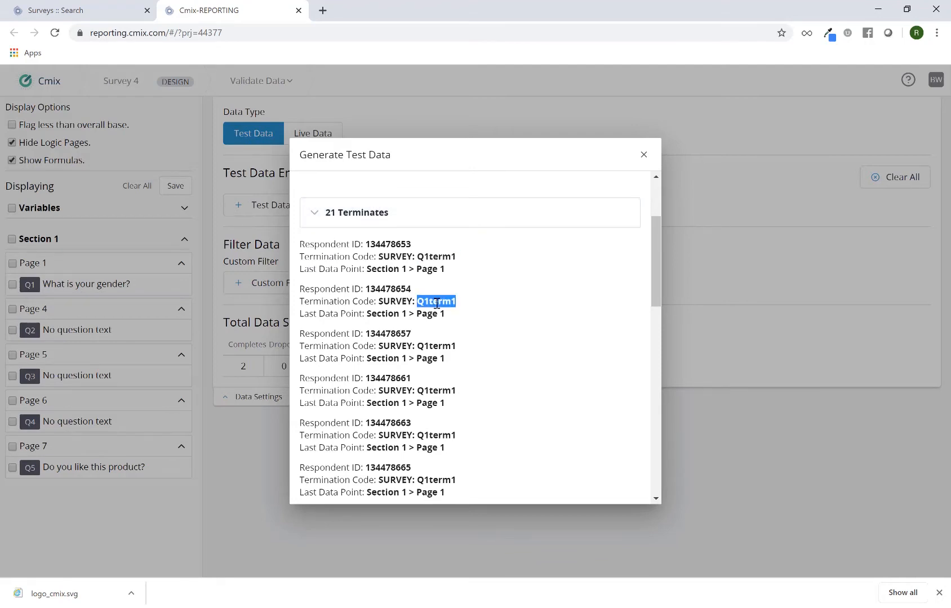
scroll(459, 352, "down", 2)
scroll(460, 353, "down", 5)
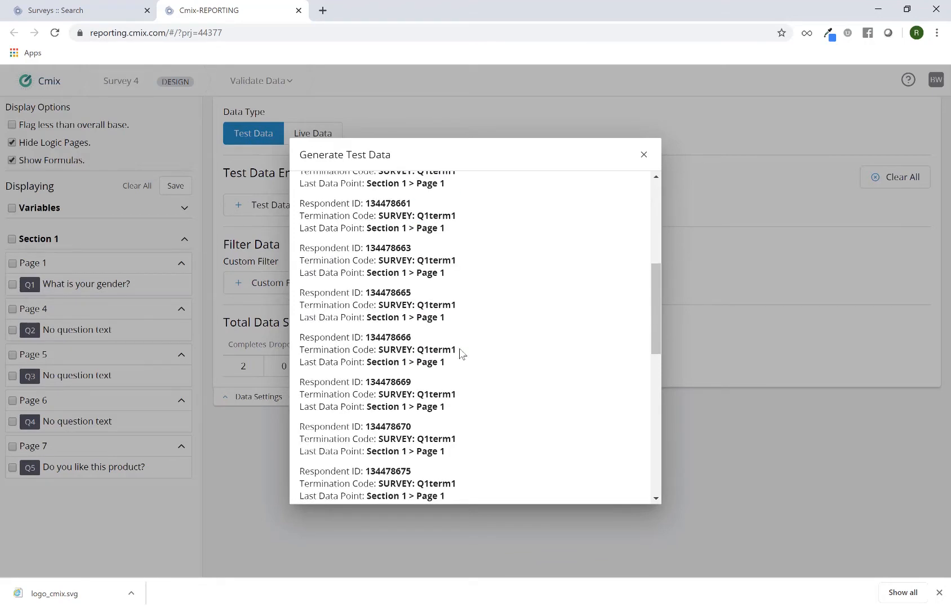
scroll(460, 353, "down", 6)
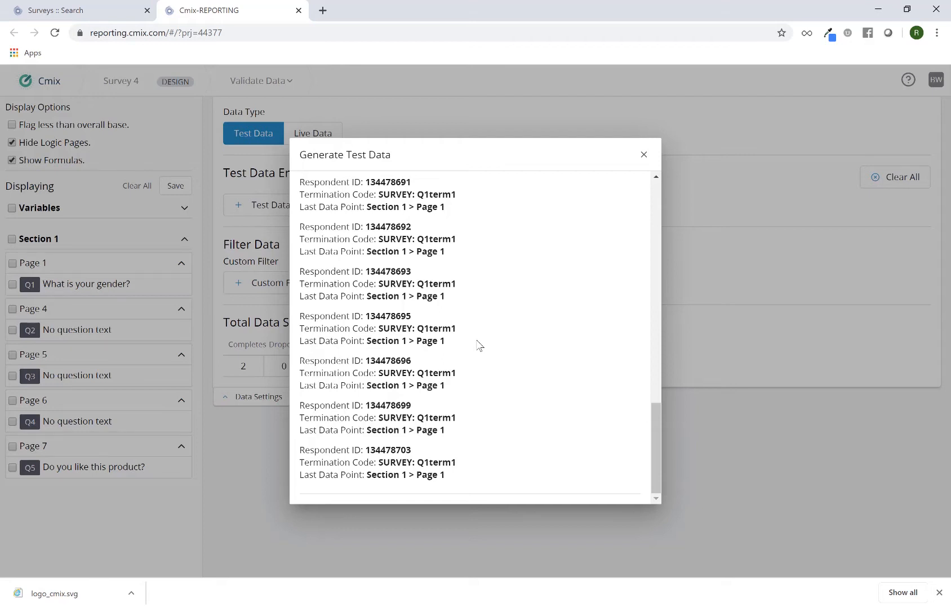
scroll(507, 286, "up", 15)
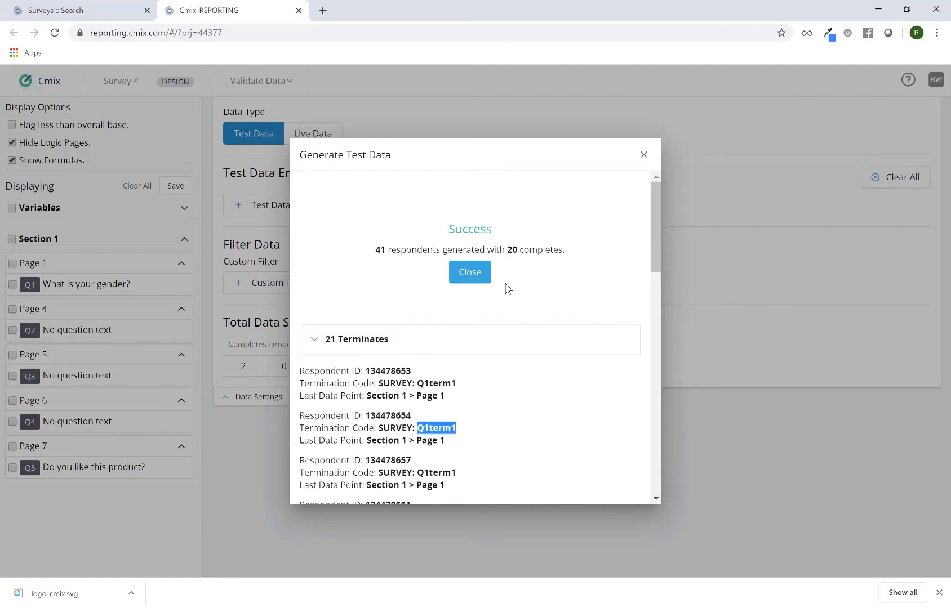
left_click(380, 339)
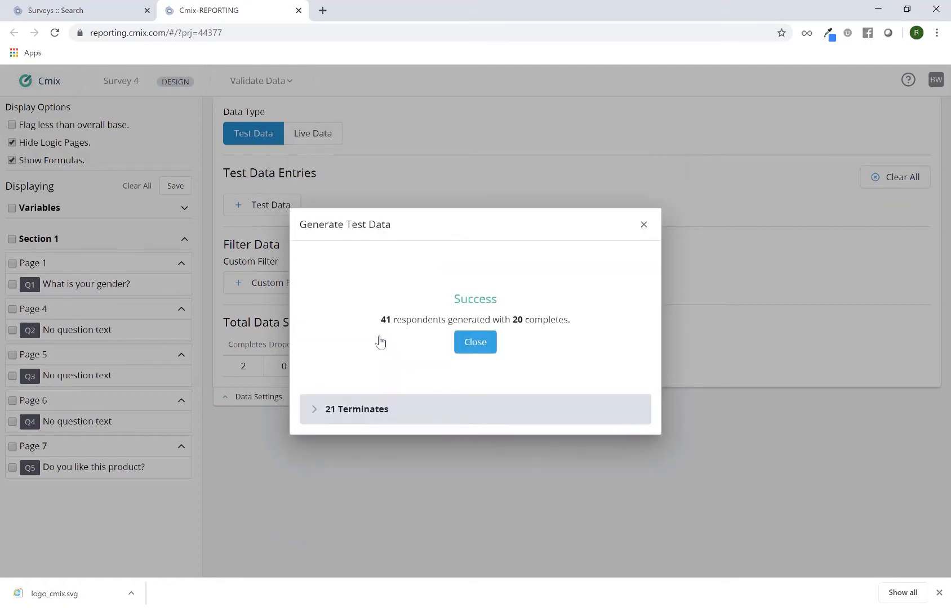
left_click(468, 354)
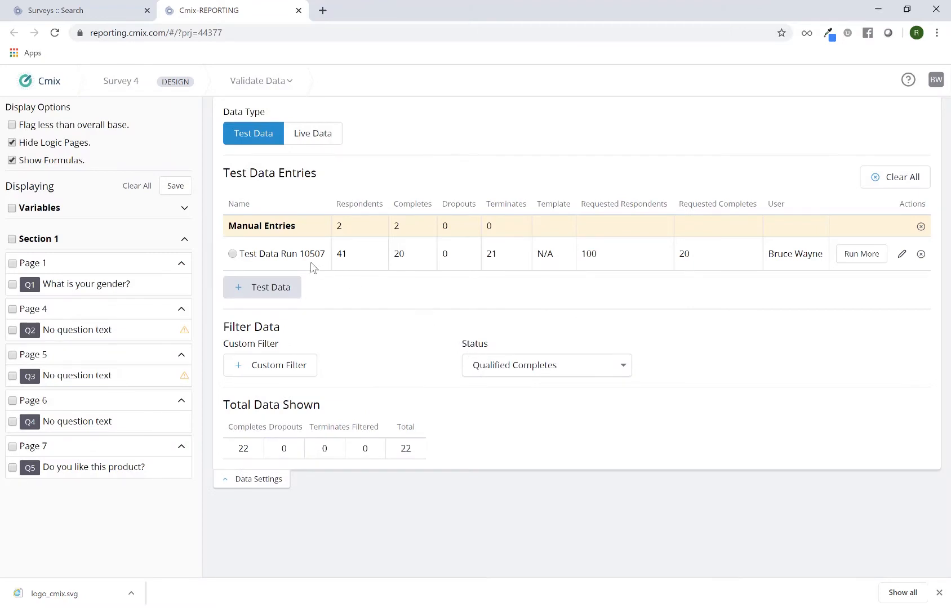
Step: Review the generated test run's actual and requested counts and its user, and view its settings without changing them
double_click(342, 254)
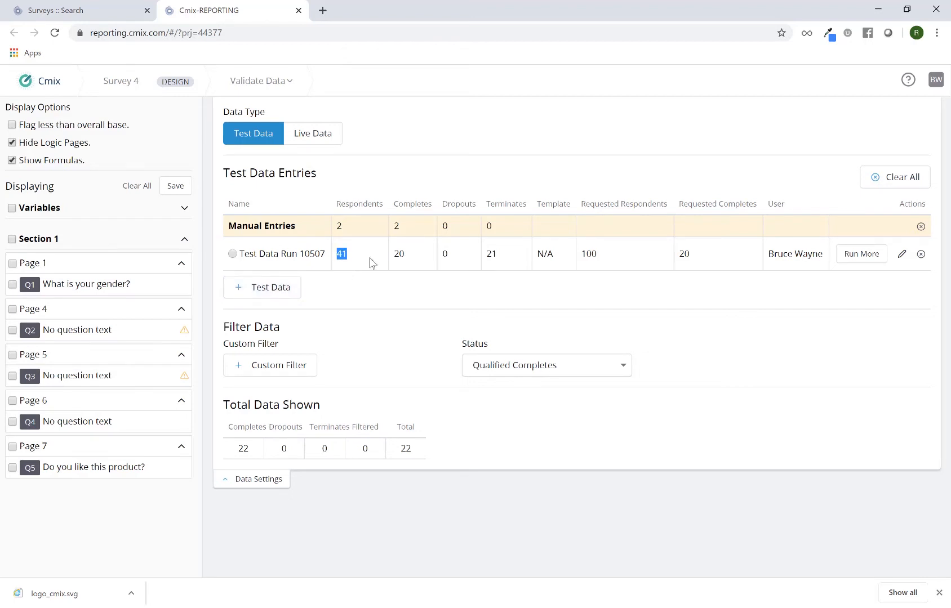
double_click(399, 254)
double_click(589, 254)
double_click(343, 254)
triple_click(779, 254)
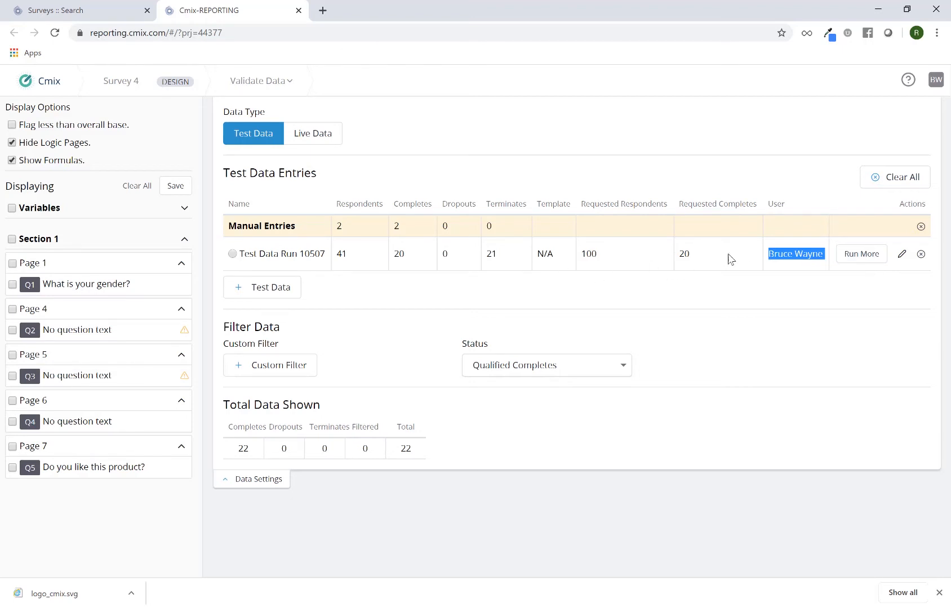
left_click(903, 255)
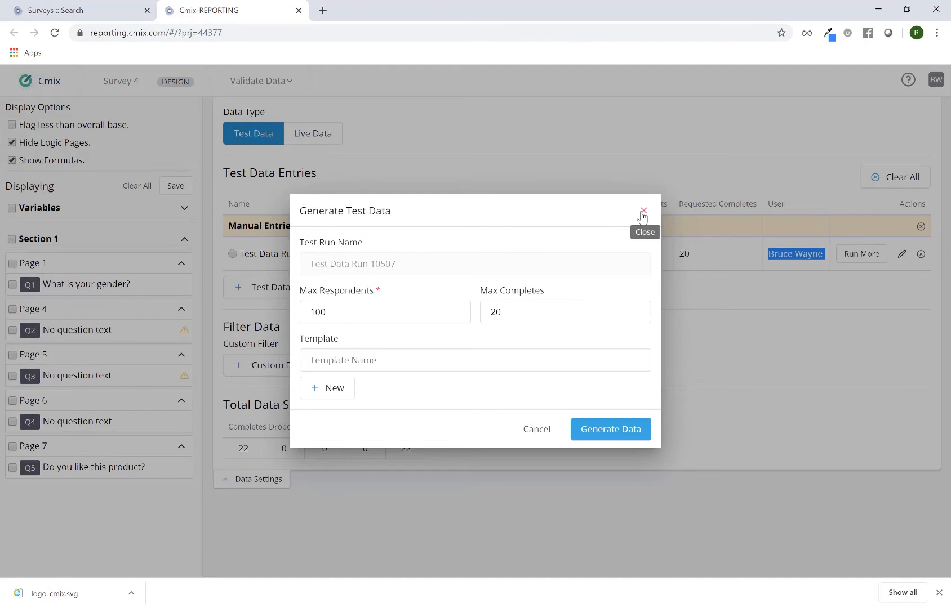
left_click(537, 430)
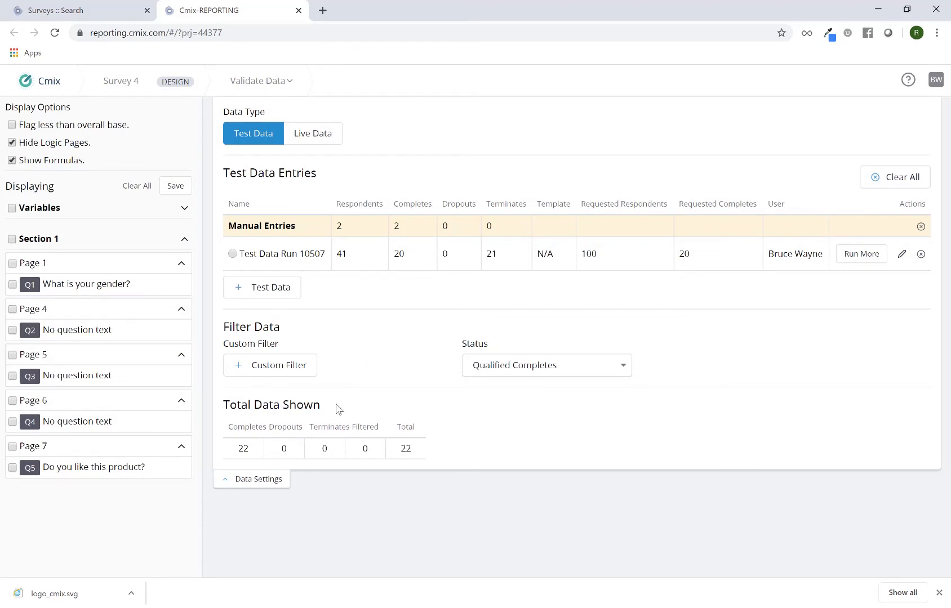
Step: Compare the completes under Total Data Shown with those of the generated test run and the manual entries
triple_click(302, 409)
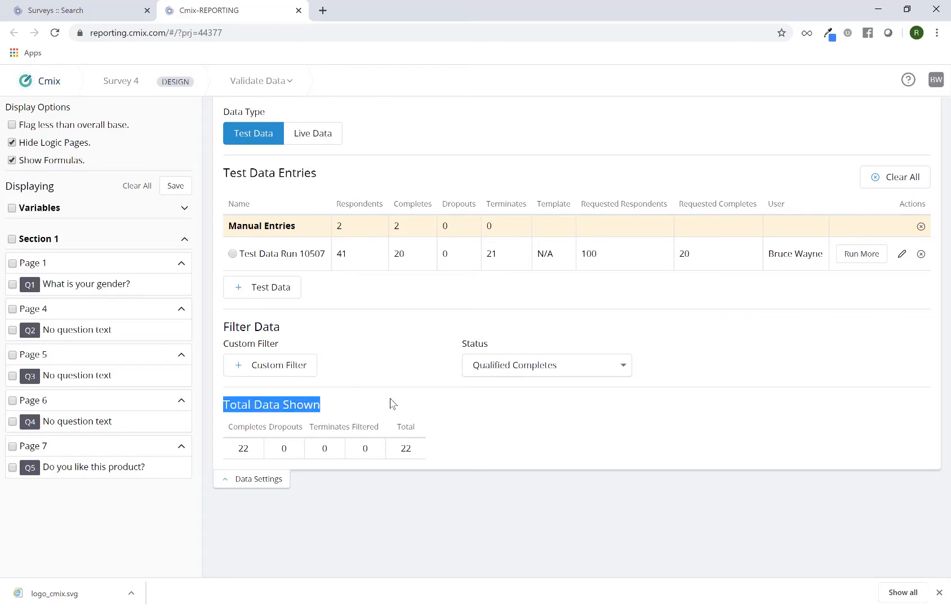
double_click(243, 448)
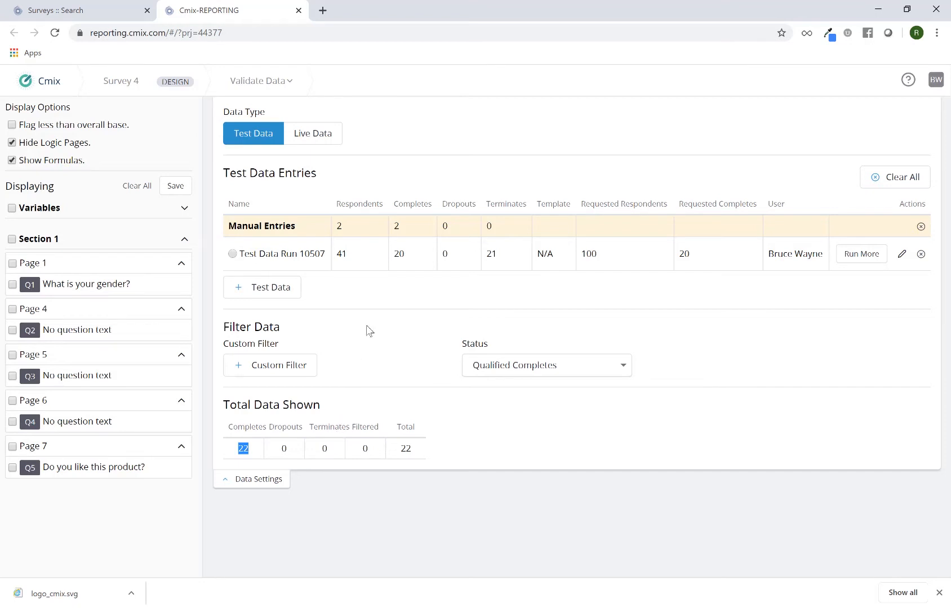
double_click(396, 254)
left_click_drag(229, 225, 325, 238)
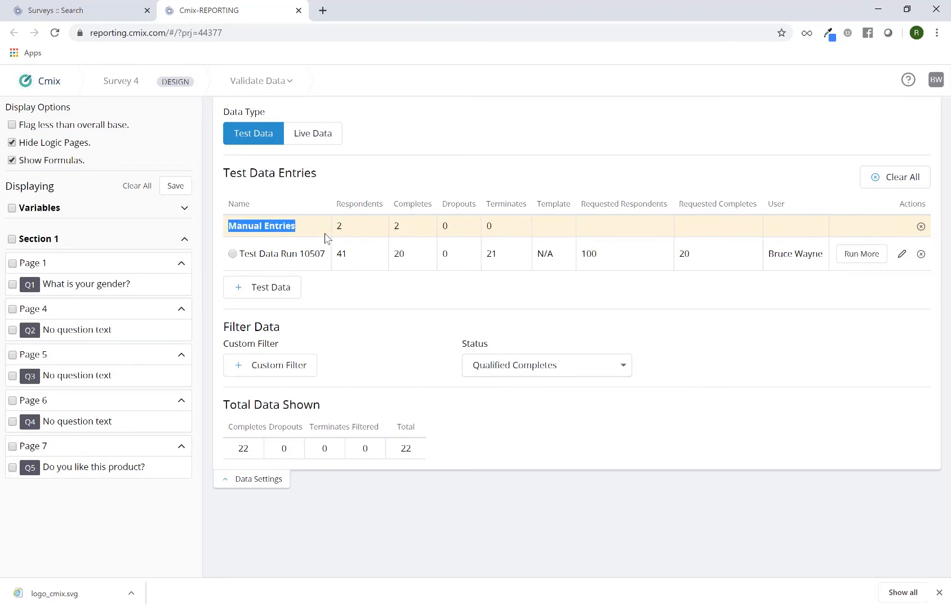
double_click(396, 226)
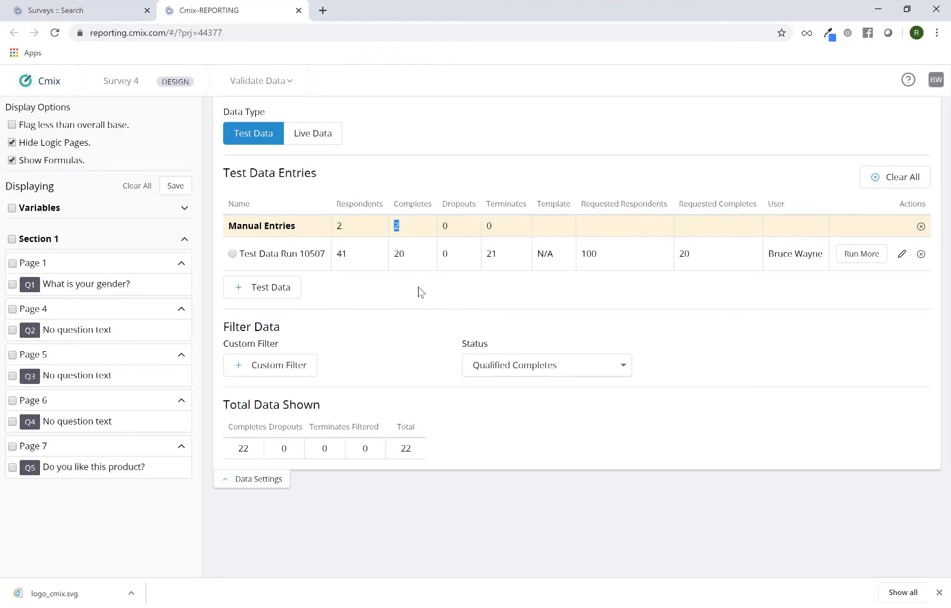
Step: Collapse the data settings and display all Section 1 questions to check the answer counts of the Q1 gender question
left_click(276, 483)
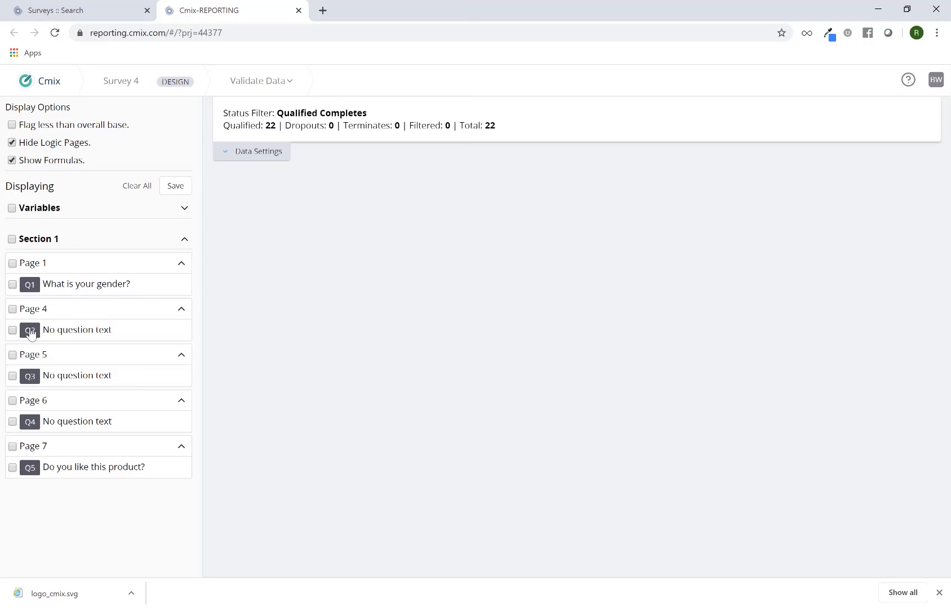
left_click(12, 239)
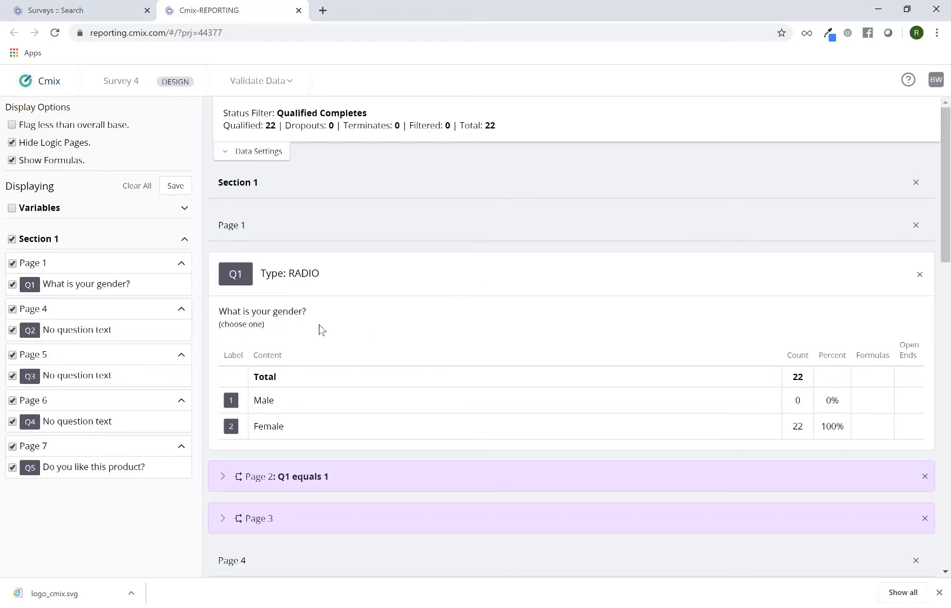
left_click_drag(225, 311, 319, 313)
left_click_drag(264, 325, 218, 325)
double_click(797, 400)
double_click(795, 427)
Step: Expand the Page 2 logic and examine its condition for terminating respondents
scroll(506, 429, "down", 2)
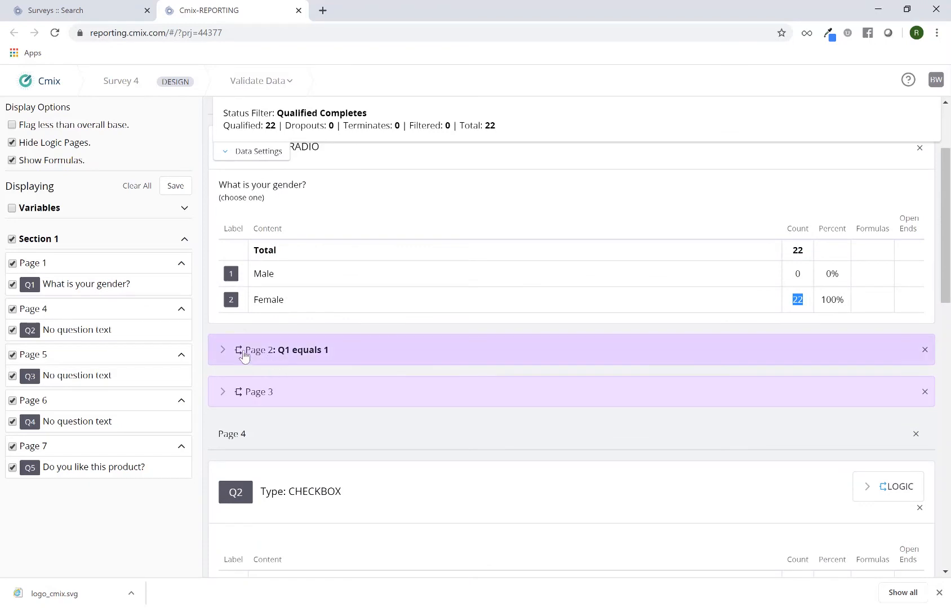
left_click(221, 350)
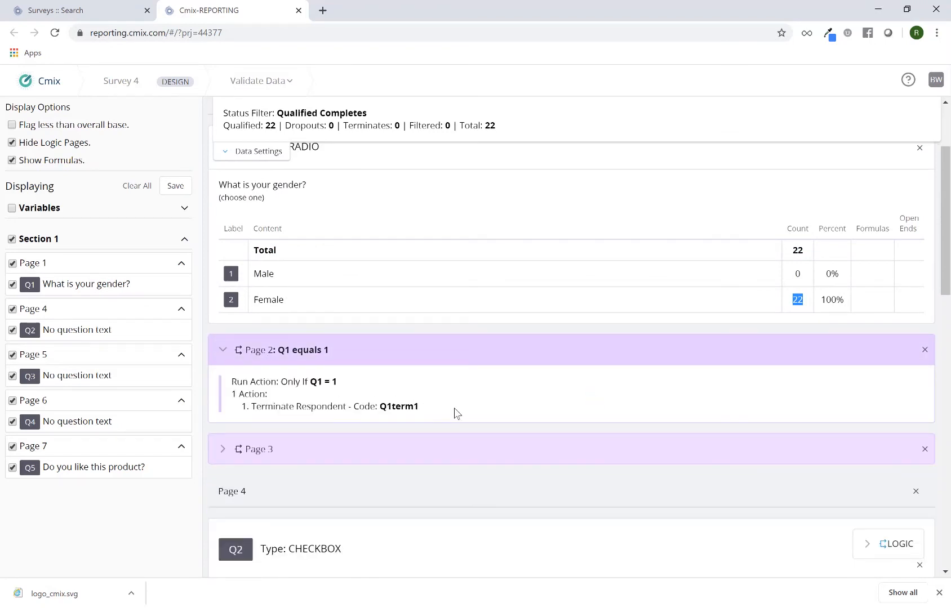
left_click_drag(310, 381, 342, 387)
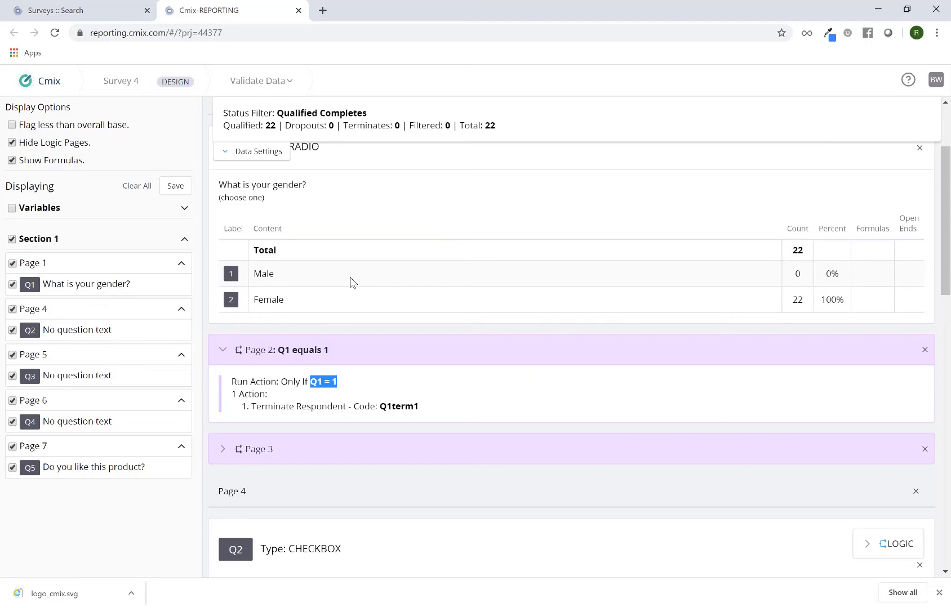
Step: Check the Male count of Q1 against the Page 2 termination logic, and examine the Page 3 logic's condition and action
double_click(798, 276)
left_click(223, 352)
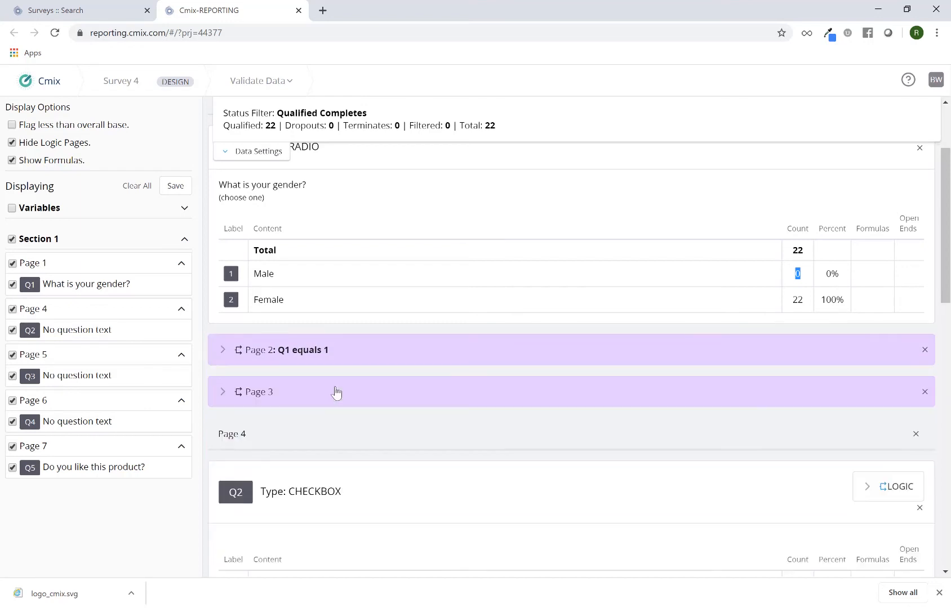
left_click(223, 397)
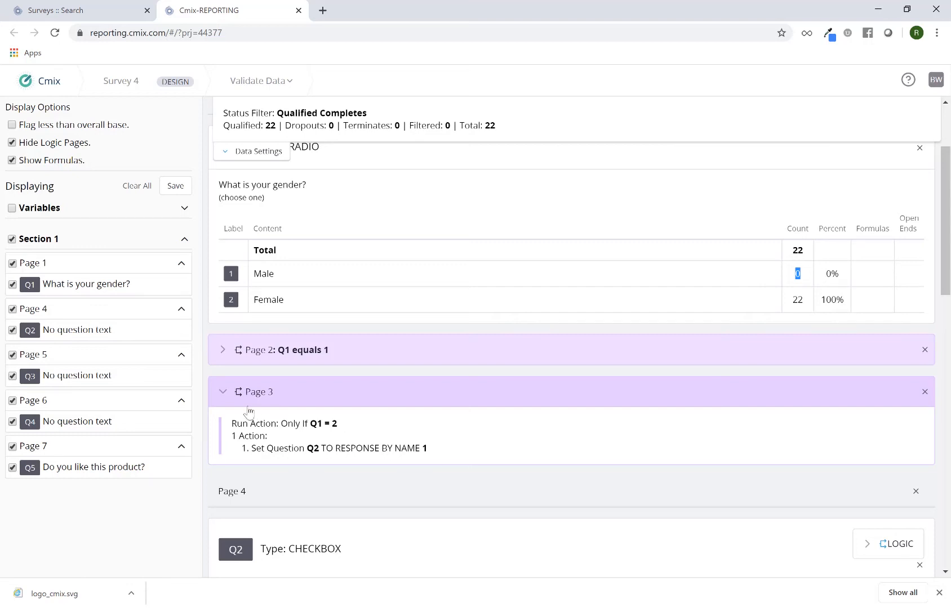
left_click(223, 393)
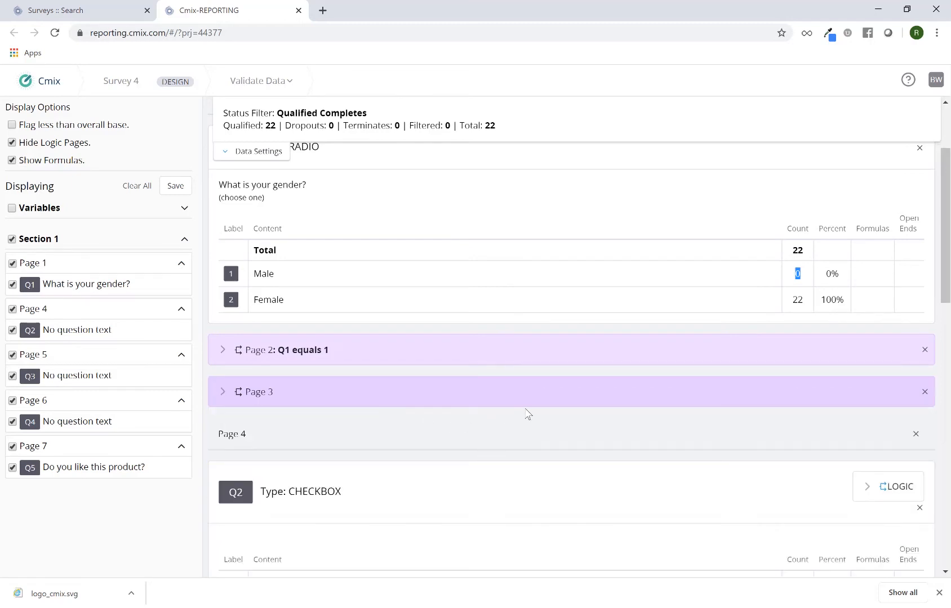
Step: Review the Q2 checkbox question's type, total and answer counts for the fruit options
scroll(532, 419, "down", 1)
scroll(532, 420, "down", 3)
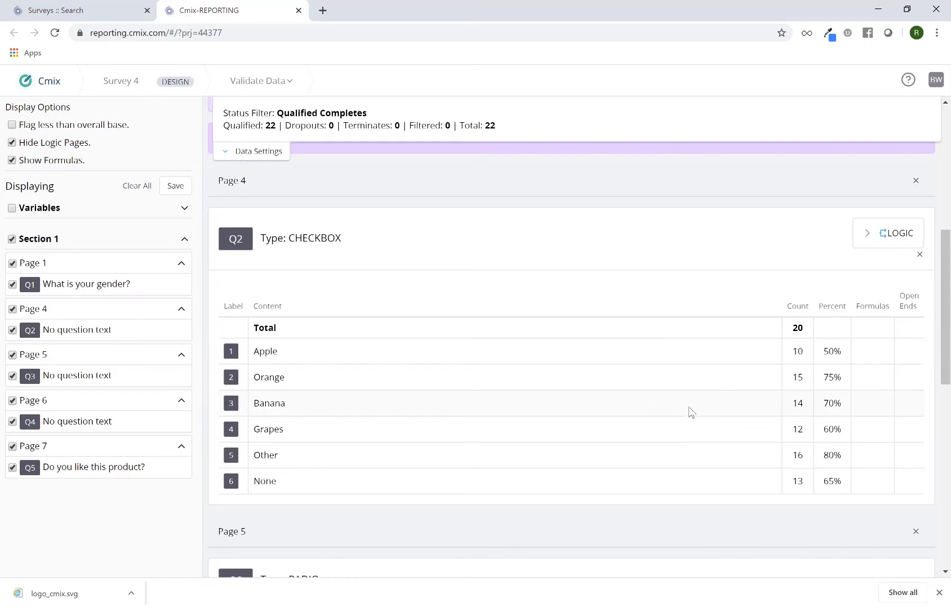
double_click(319, 241)
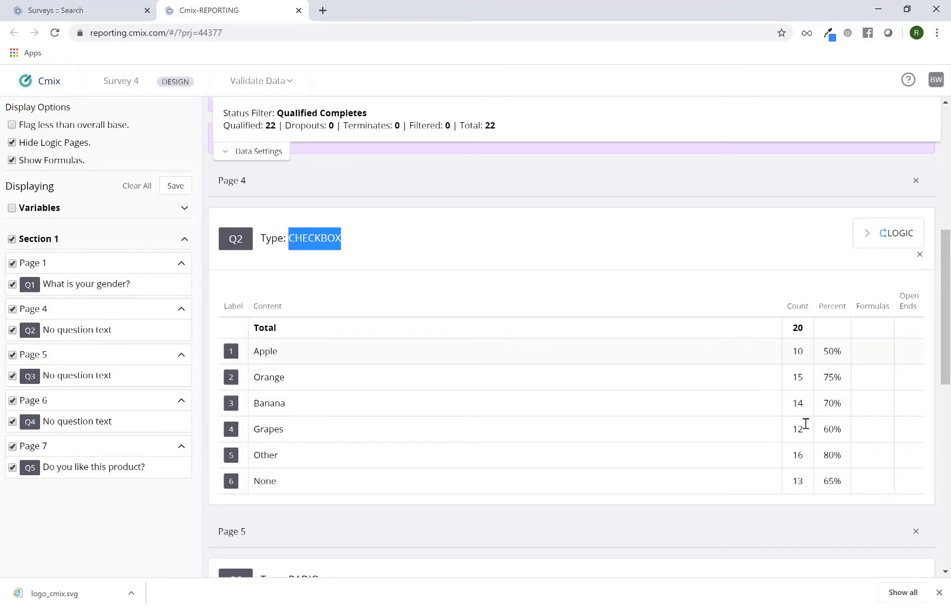
double_click(799, 352)
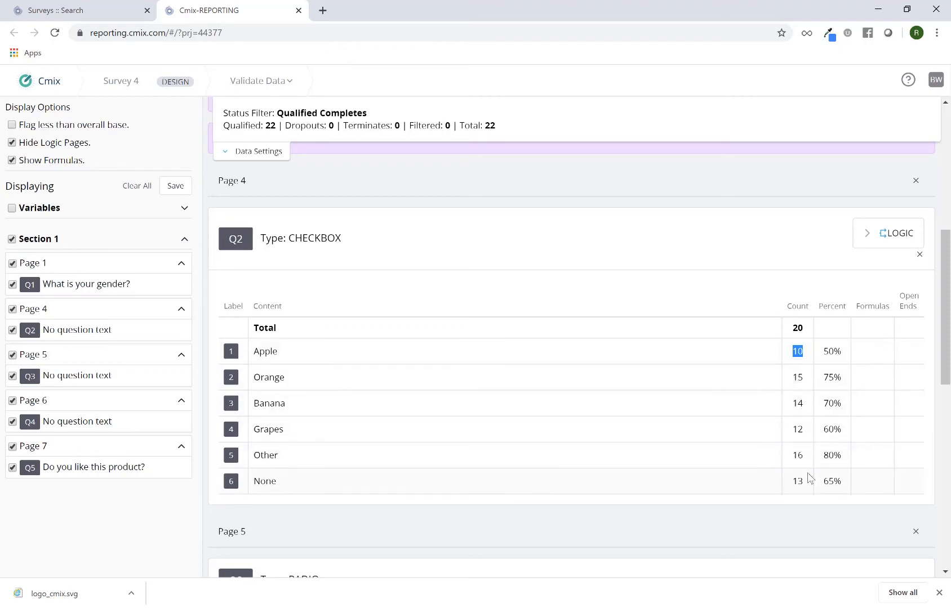
Step: Compare the total and answer counts of the radio questions Q3, Q4 and Q5
scroll(764, 425, "down", 3)
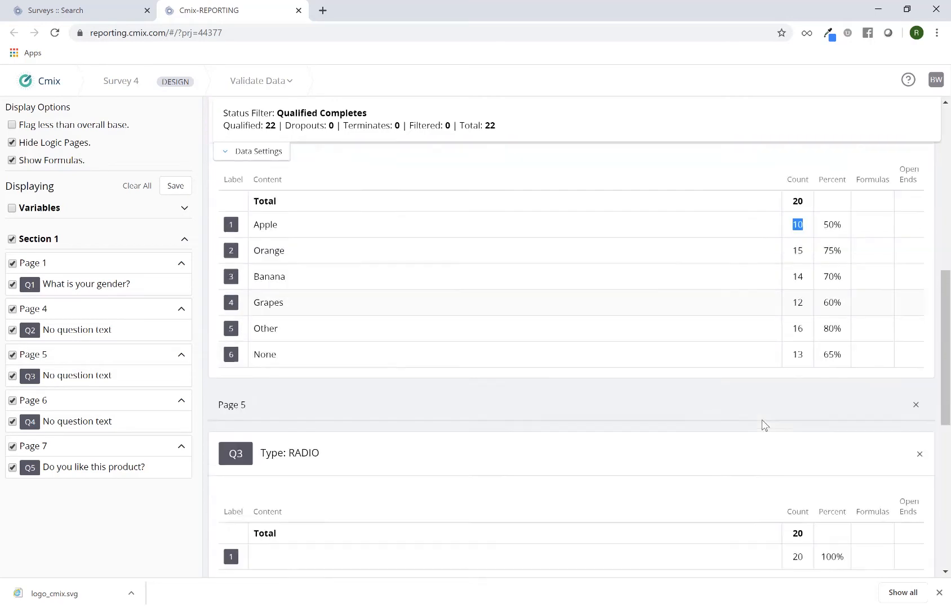
scroll(764, 425, "down", 3)
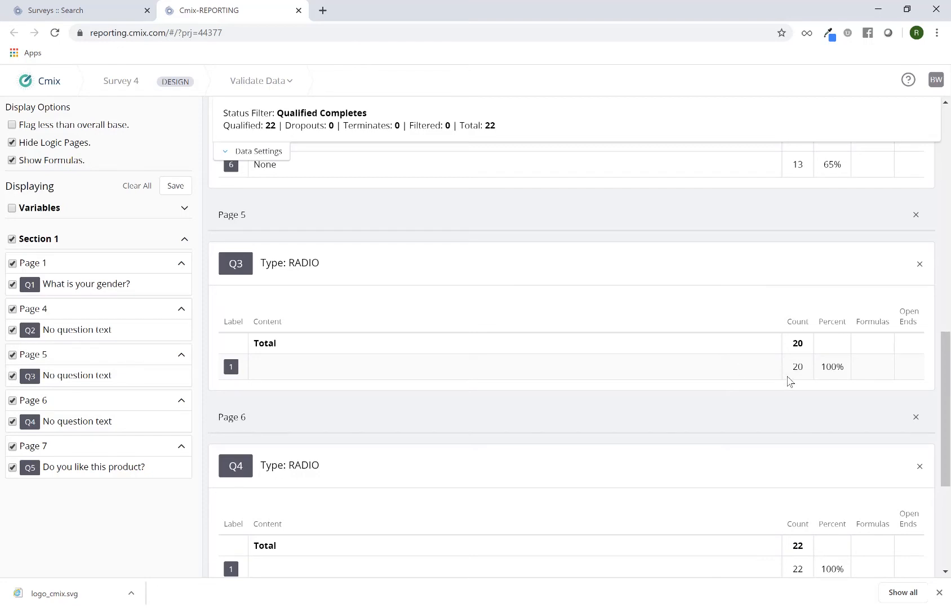
scroll(787, 381, "down", 2)
scroll(787, 382, "down", 1)
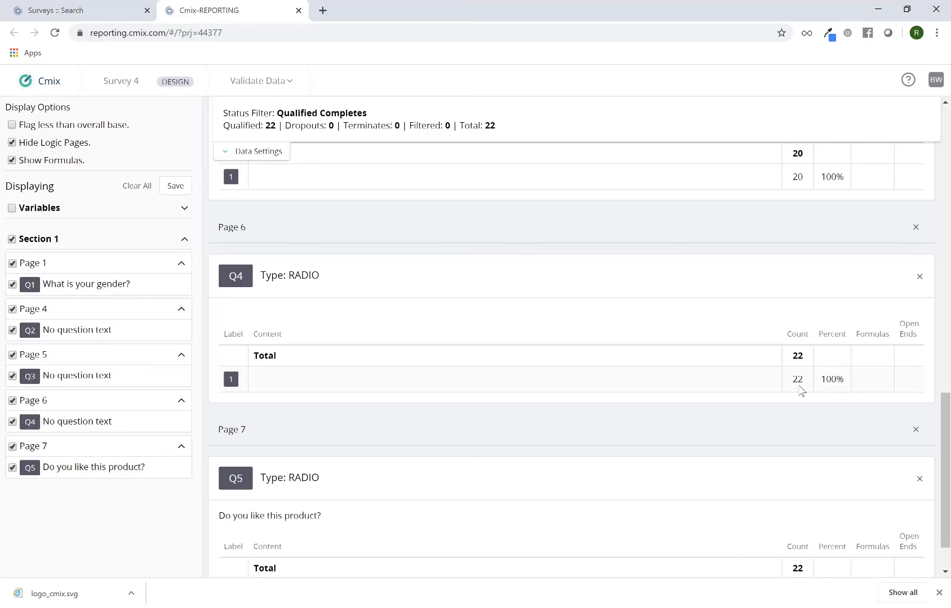
scroll(794, 391, "up", 2)
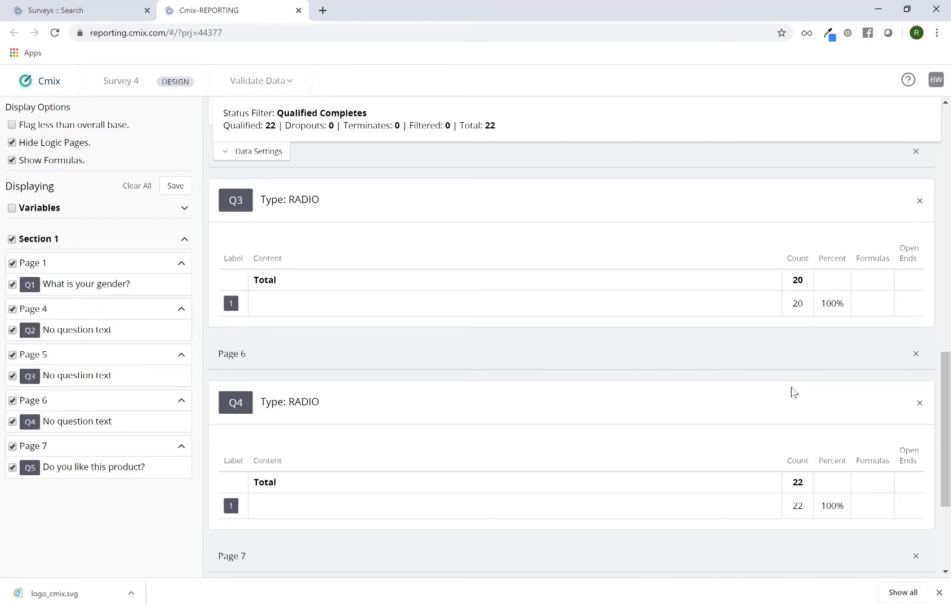
double_click(798, 484)
scroll(763, 355, "down", 2)
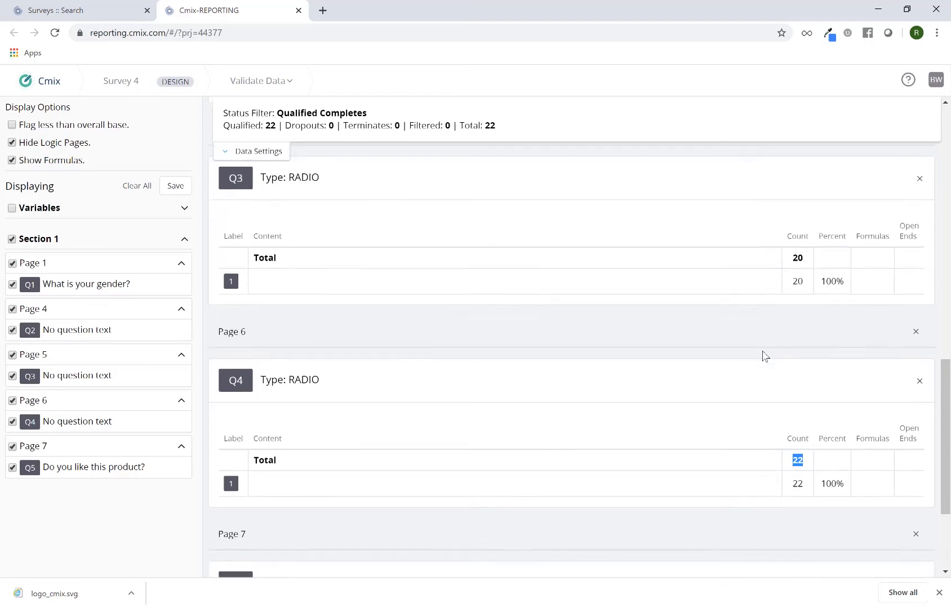
scroll(778, 395, "down", 1)
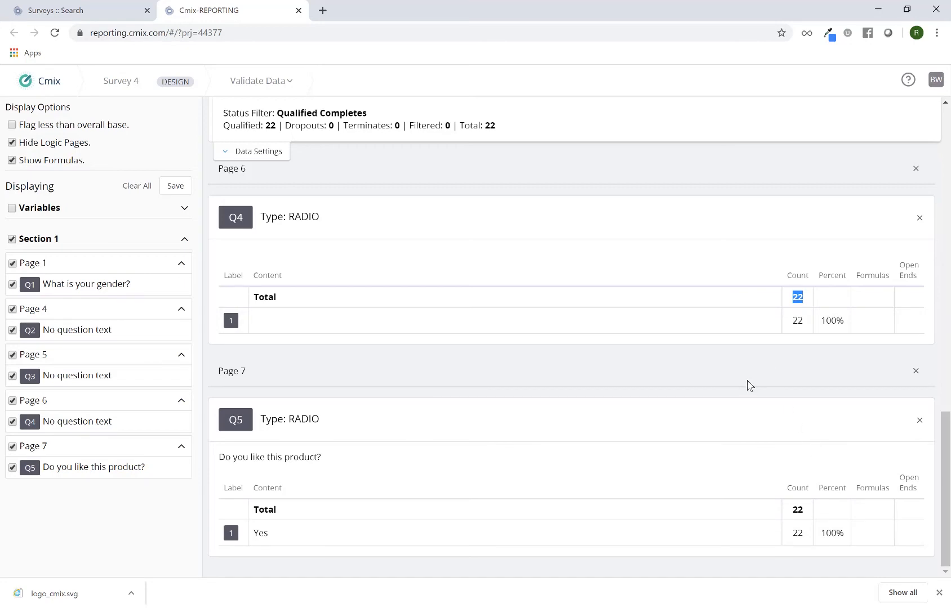
Step: Expand the data settings and delete all of the survey's test data through the Manual Entries row
scroll(750, 385, "up", 15)
scroll(749, 386, "up", 2)
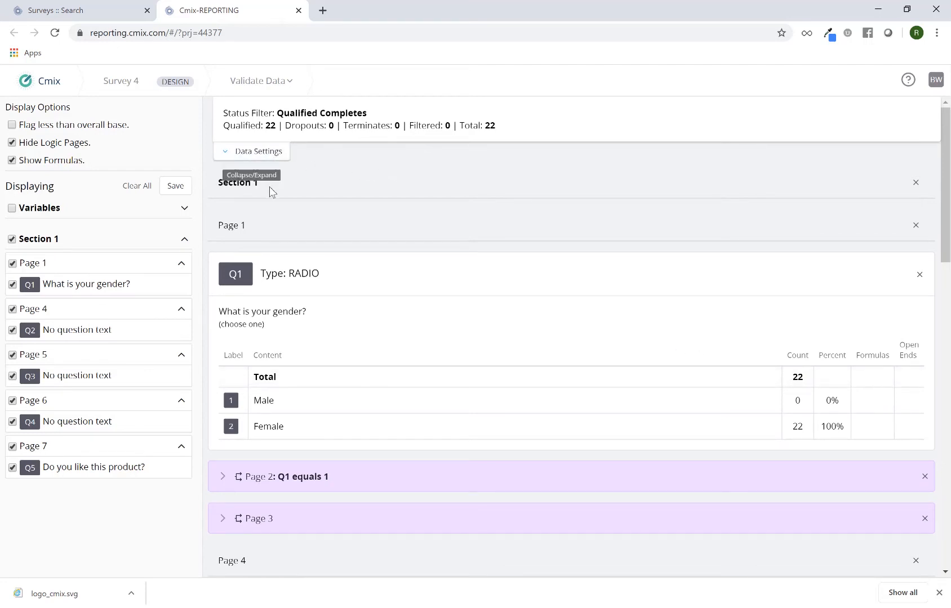
left_click(259, 158)
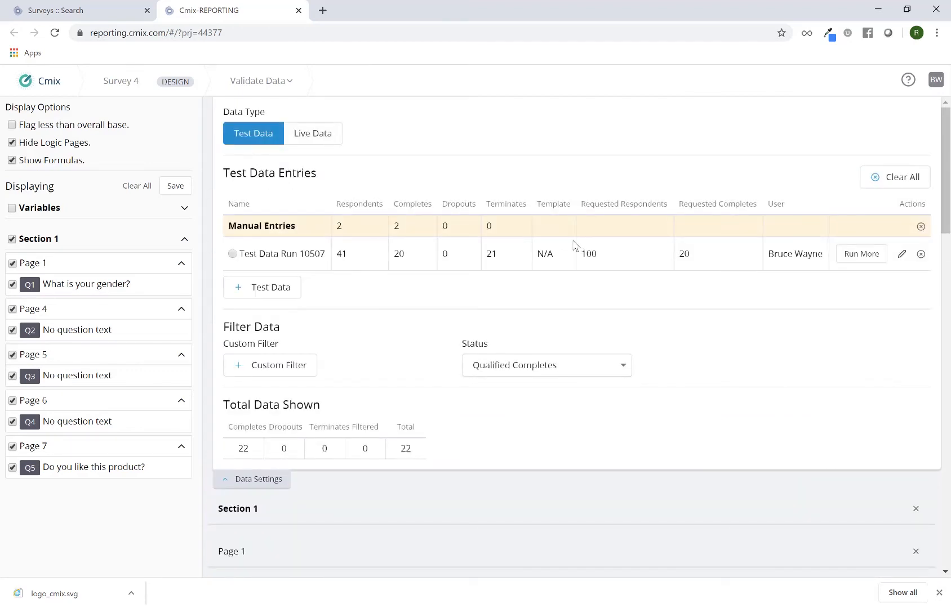
left_click(921, 227)
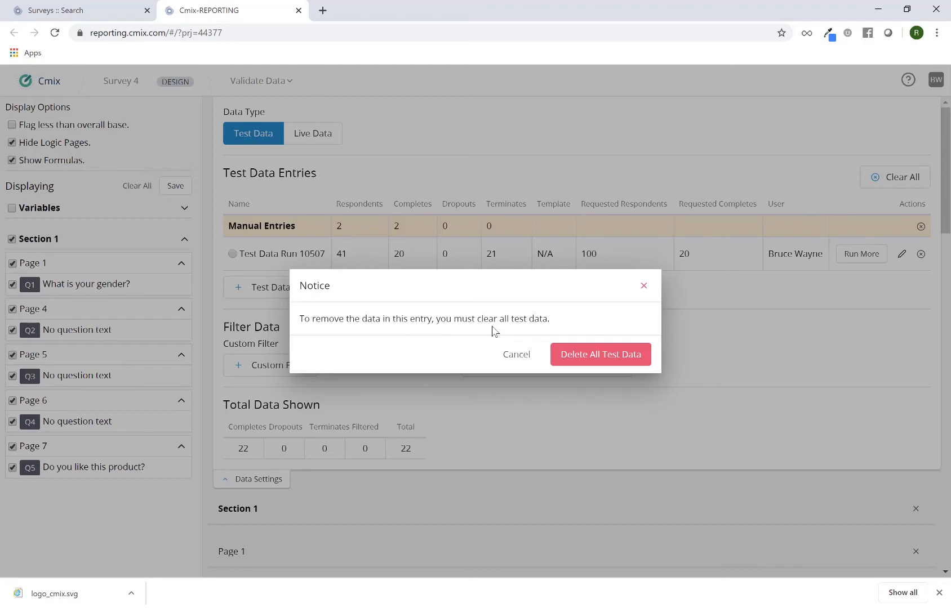
left_click(590, 356)
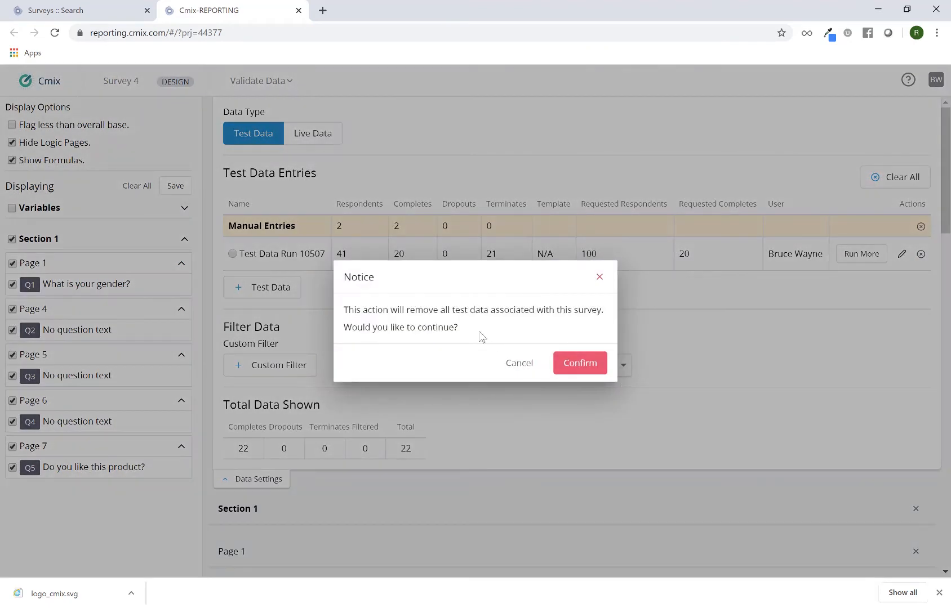
left_click(574, 364)
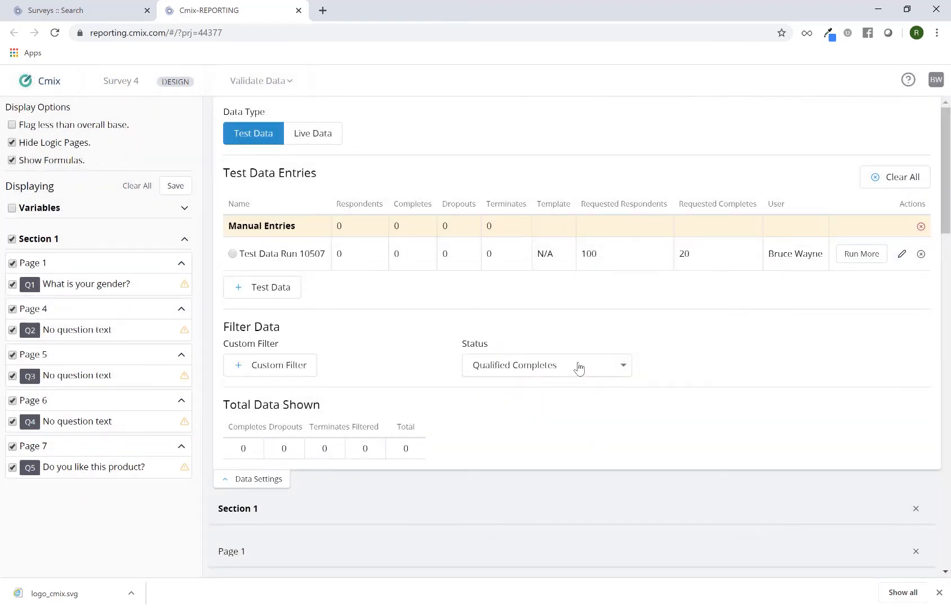
Step: Reload the reporting page and delete all test data through the Manual Entries row once more
left_click(55, 32)
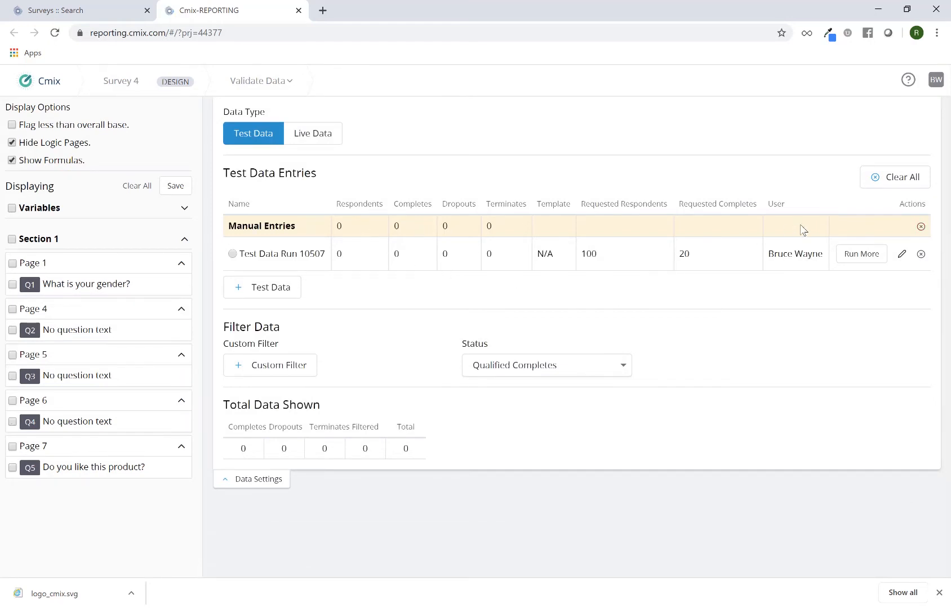
left_click(920, 226)
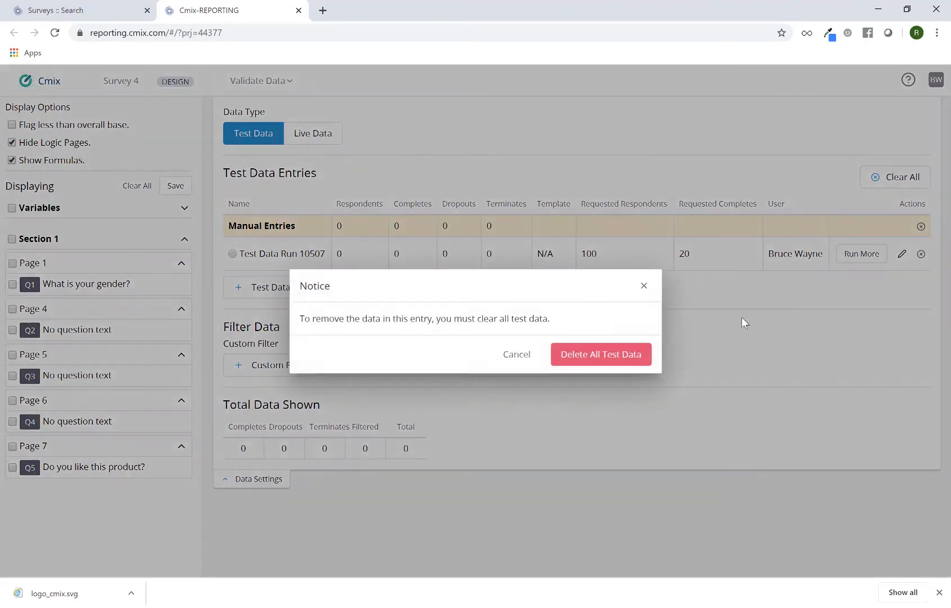
left_click(634, 355)
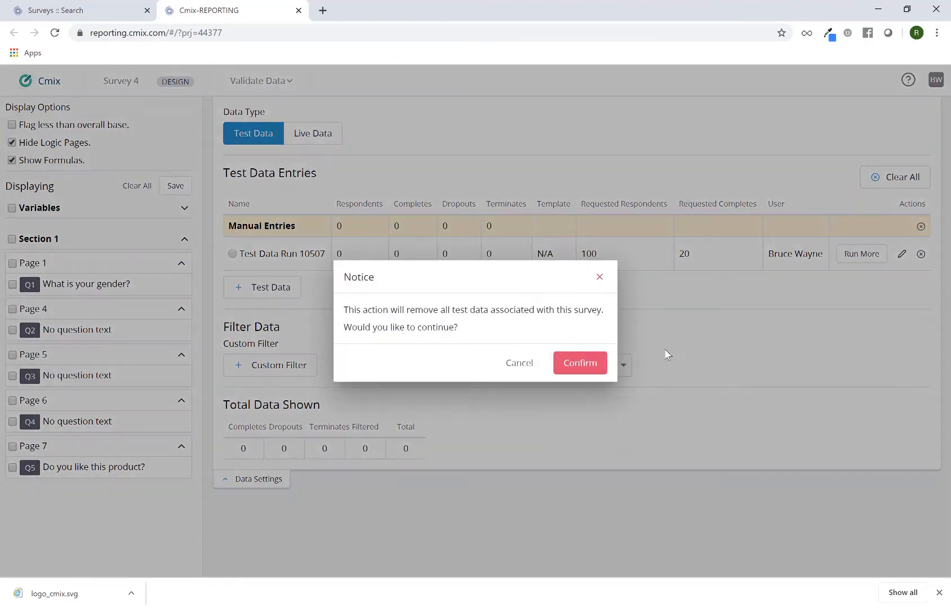
left_click(596, 369)
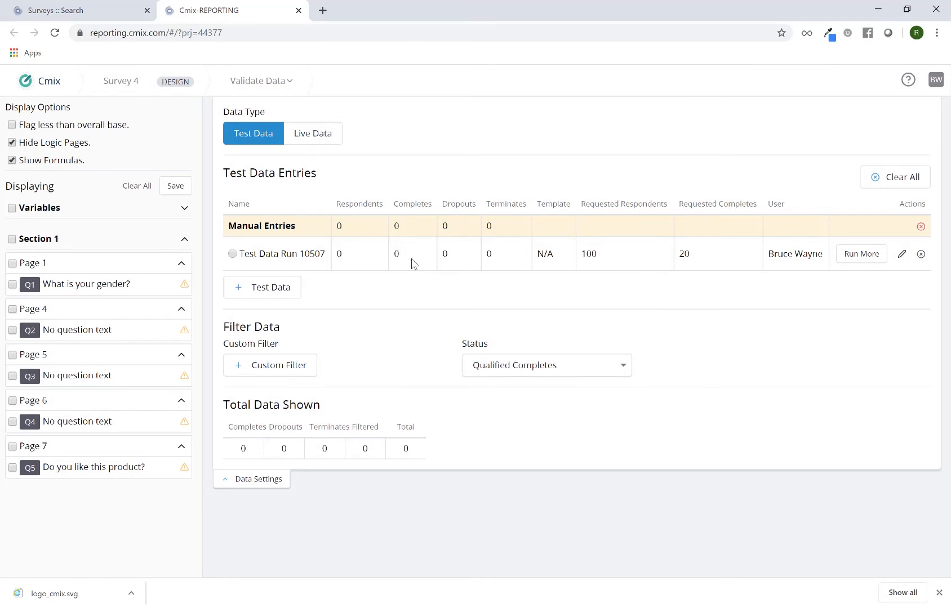
Step: Run more test data for Test Data Run 10507, check the number of generated respondents and dismiss the result
left_click(865, 258)
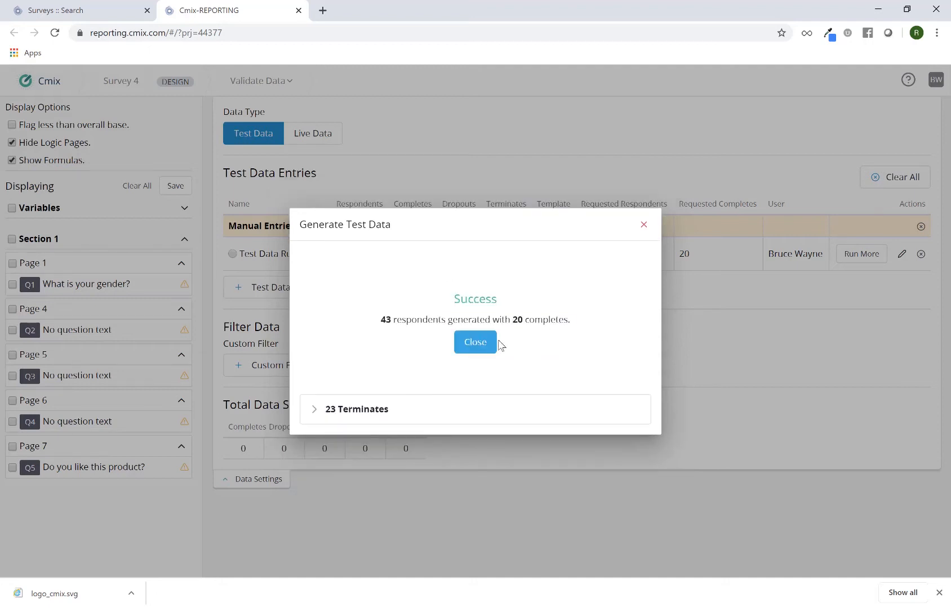
double_click(386, 321)
left_click(480, 345)
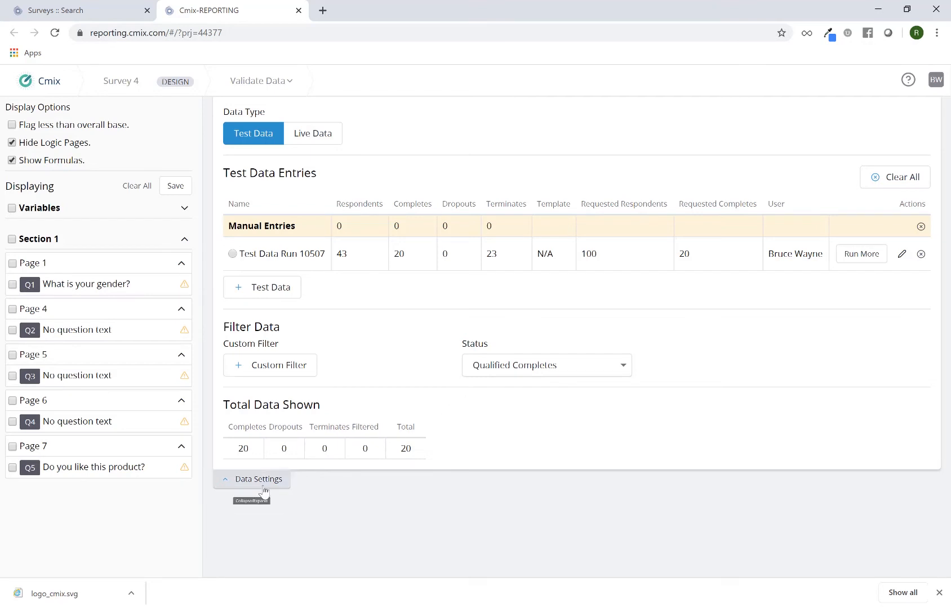
Step: Collapse the data settings, display all Section 1 questions and check the regenerated counts of Q1 and Q2
left_click(287, 485)
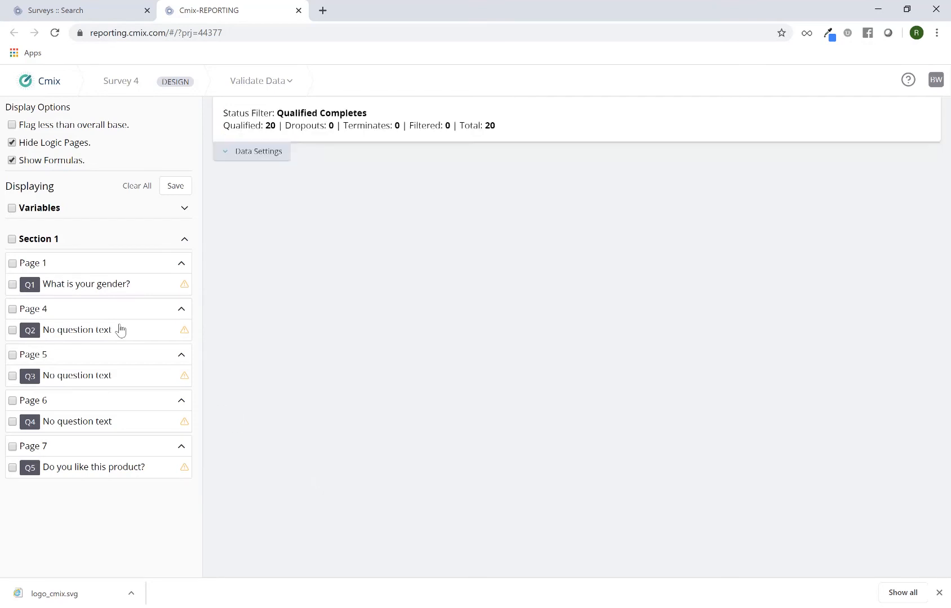
left_click(11, 240)
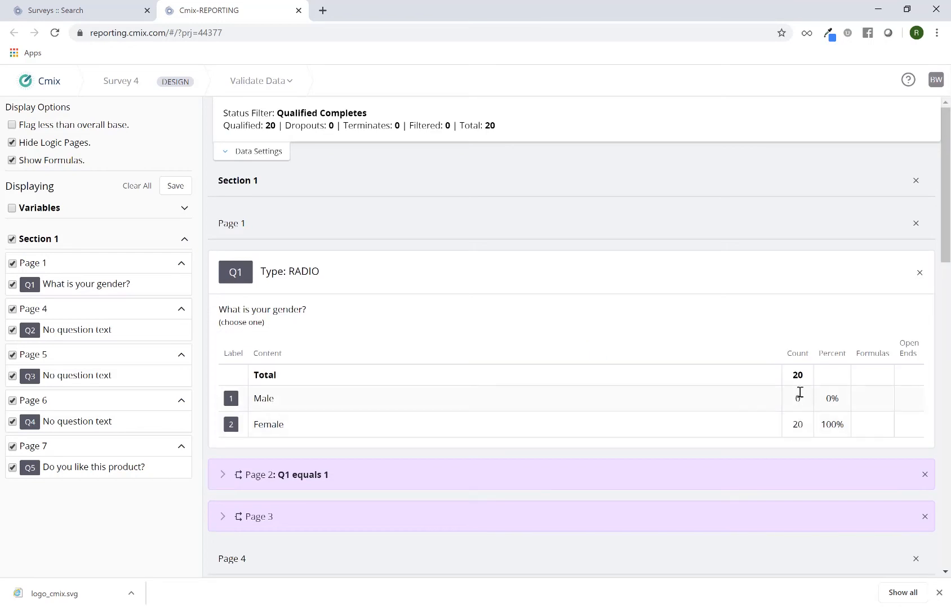
scroll(801, 404, "down", 4)
scroll(803, 411, "down", 3)
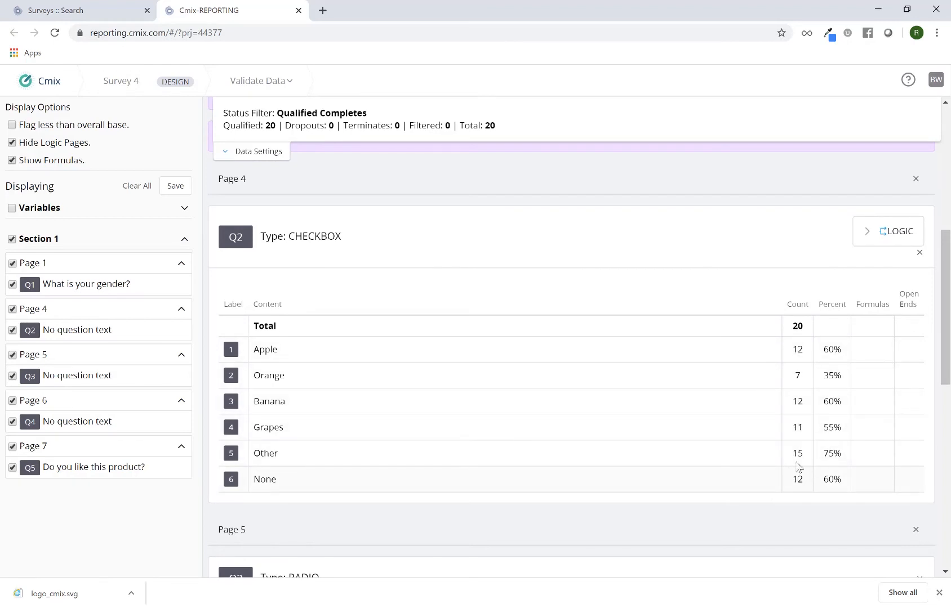
Step: Examine the regenerated totals of Q3, Q4 and Q5 and compare them with those of Q1 and Q2
scroll(789, 445, "down", 6)
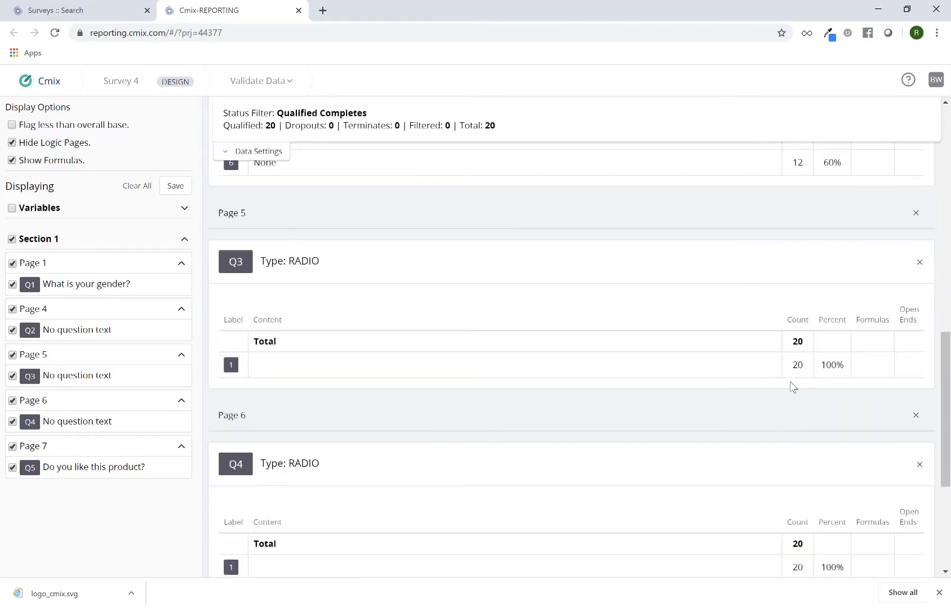
scroll(800, 397, "down", 5)
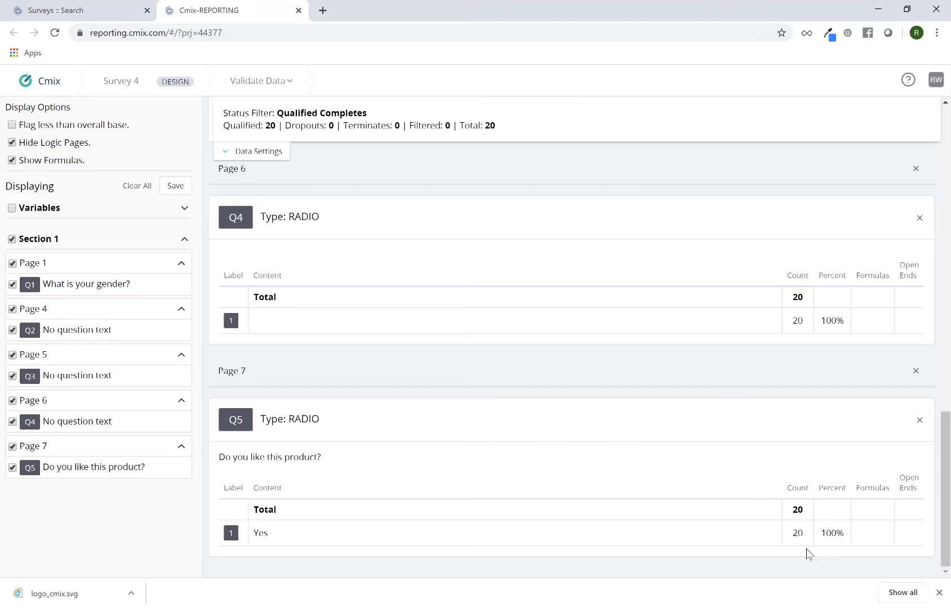
scroll(732, 445, "up", 3)
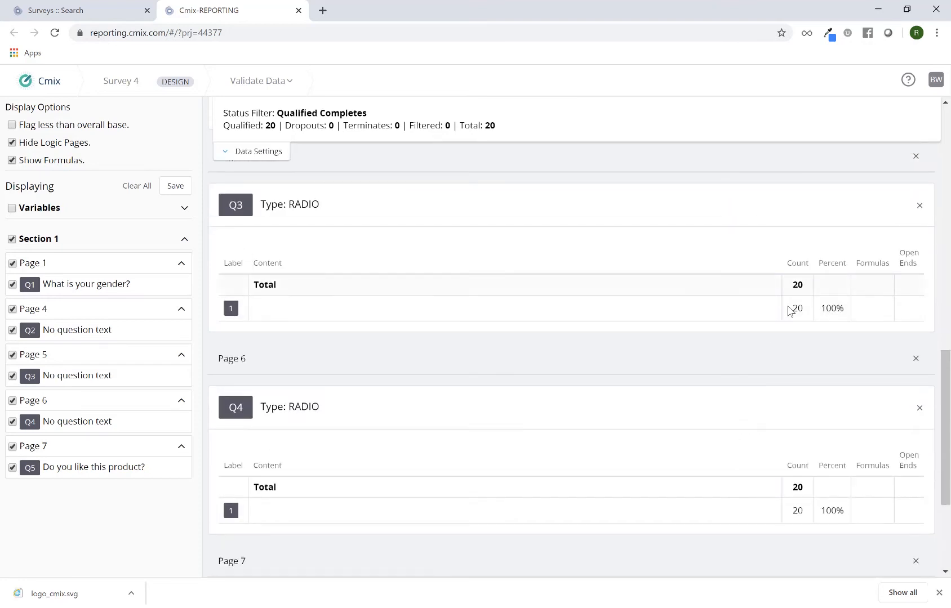
scroll(804, 431, "down", 3)
scroll(792, 422, "up", 7)
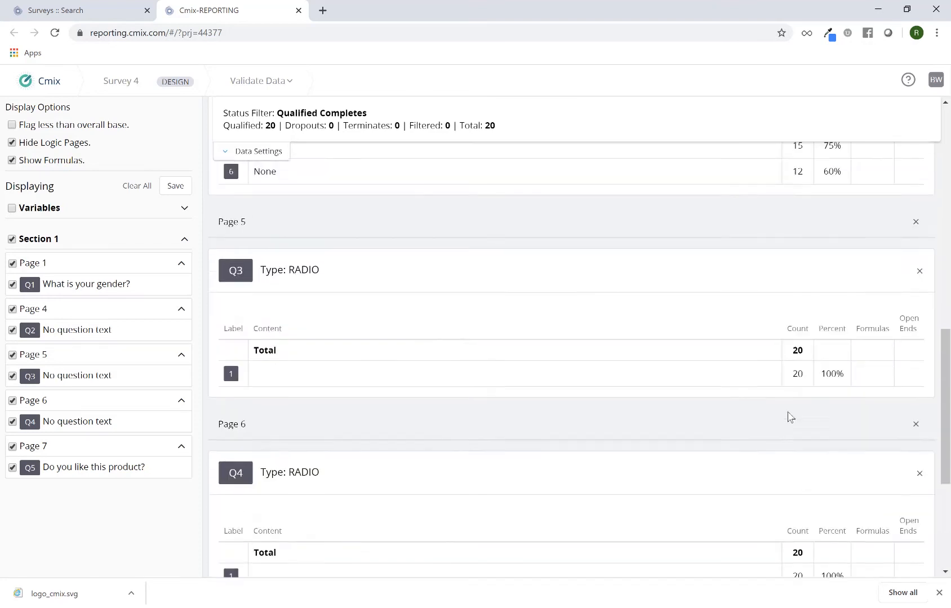
scroll(789, 416, "up", 5)
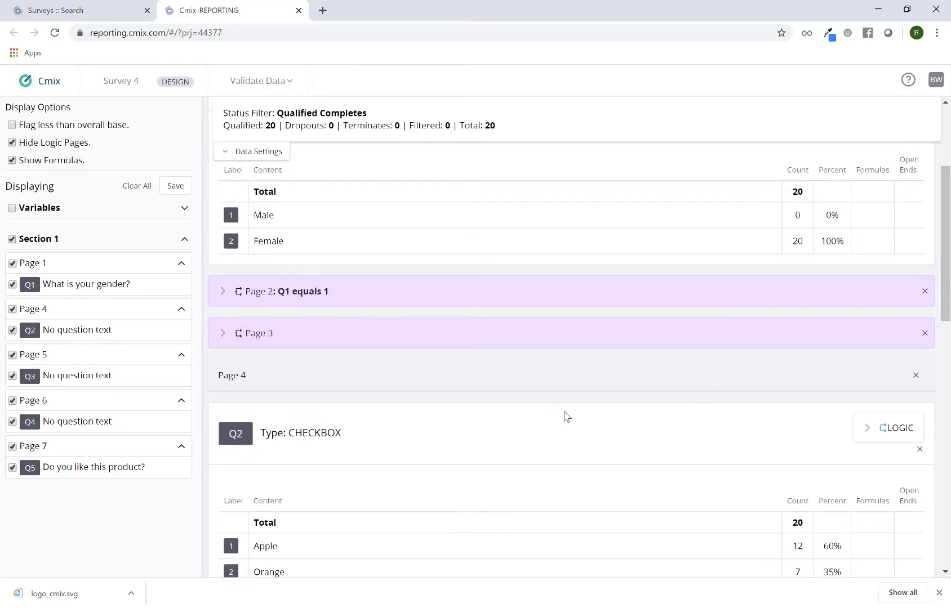
scroll(571, 411, "down", 4)
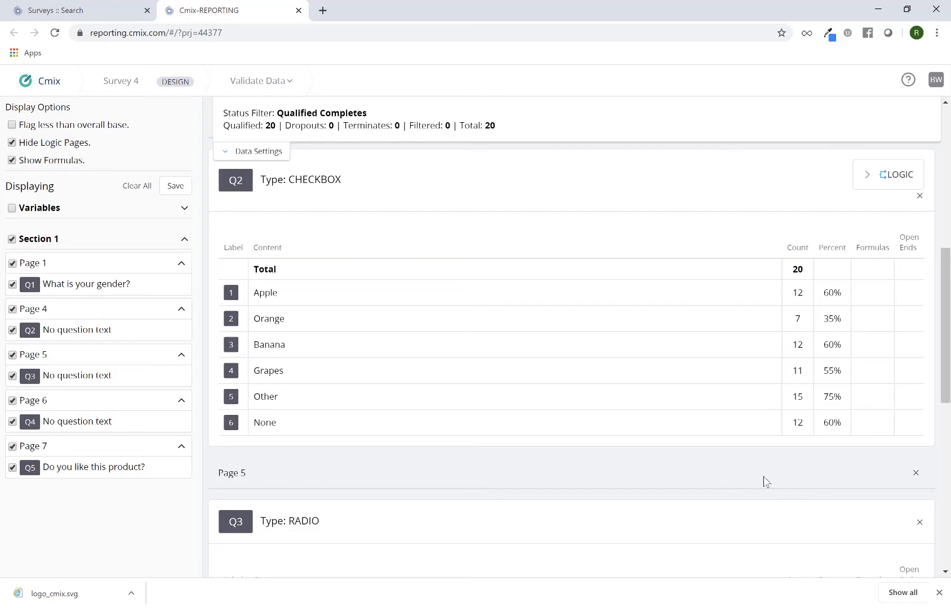
scroll(766, 482, "down", 9)
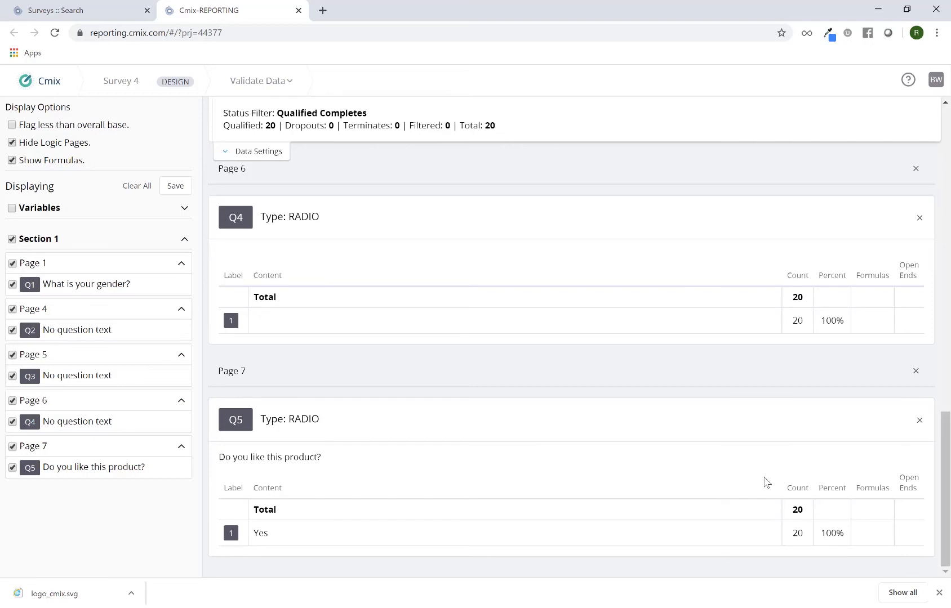
Step: Set up a new test data run named Path 1 with 100 max respondents and 50 max completes
scroll(766, 482, "up", 10)
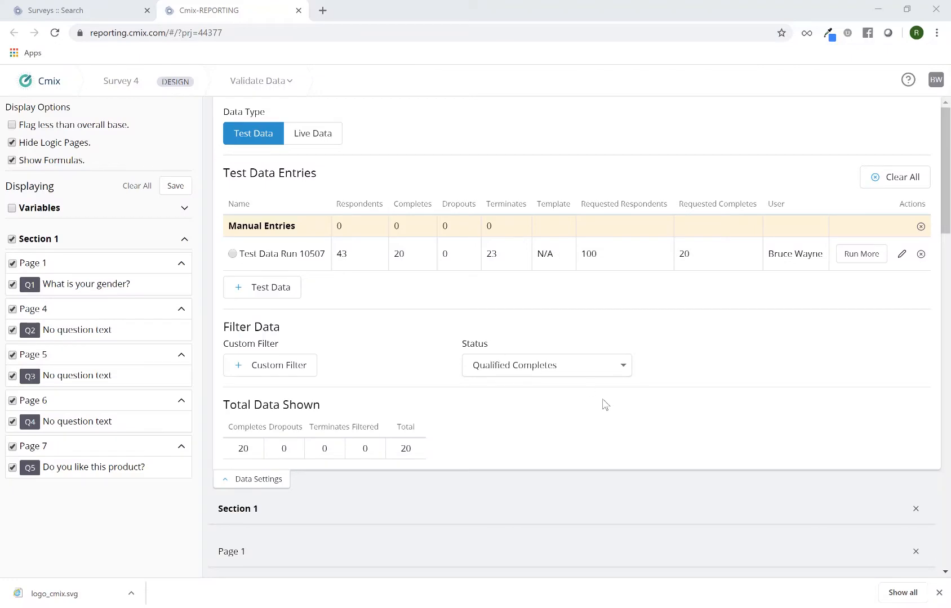
left_click(283, 298)
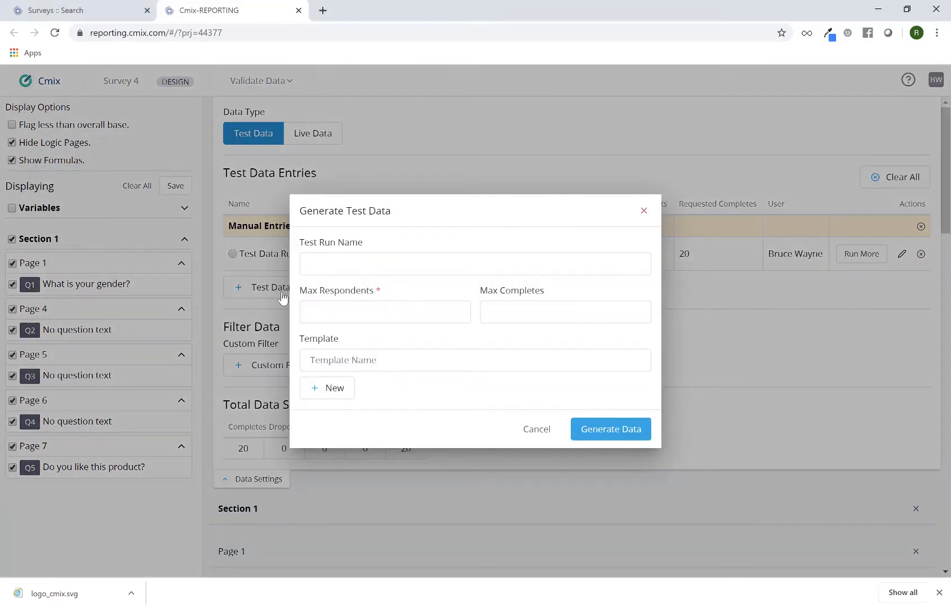
left_click(320, 268)
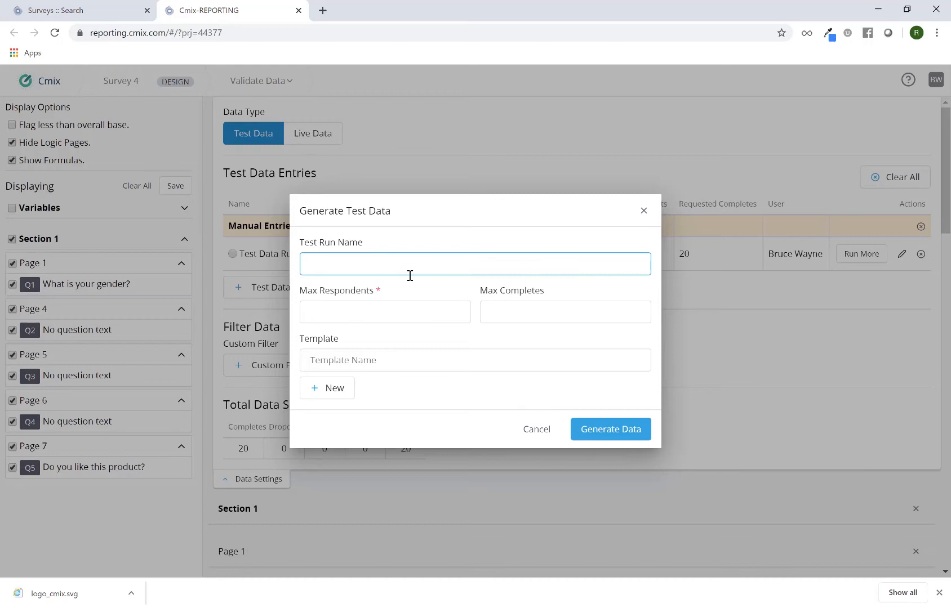
type("Path 1")
left_click(406, 304)
type("100")
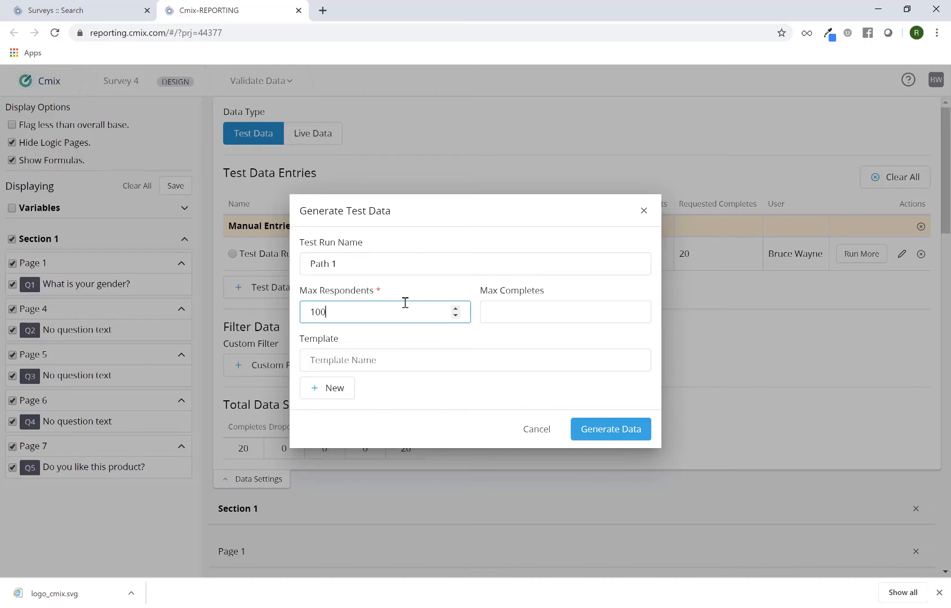
key("Tab")
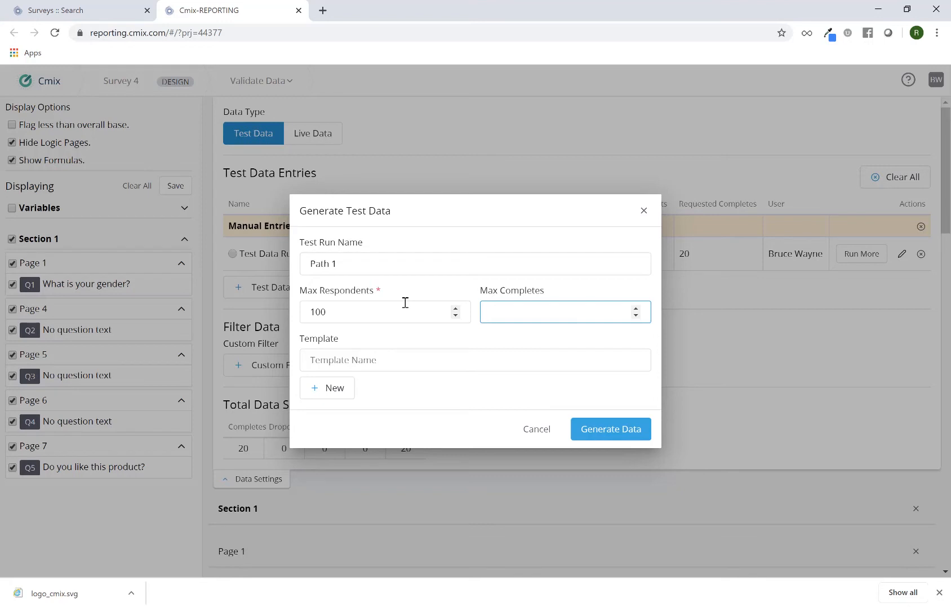
type("50")
Step: Start a new test data template for the run, review its variables and questions, and set the Q1 response to Female
left_click(383, 361)
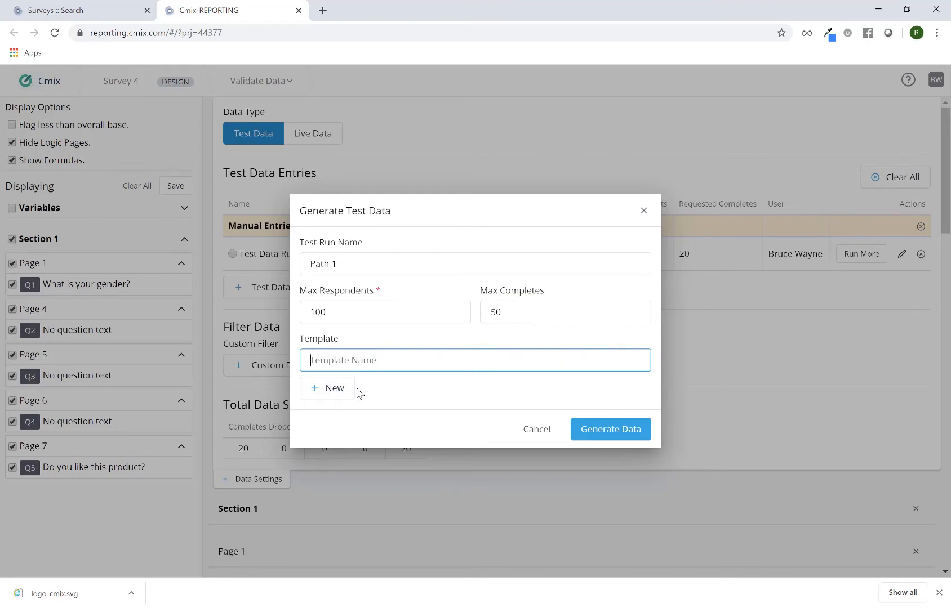
left_click(338, 388)
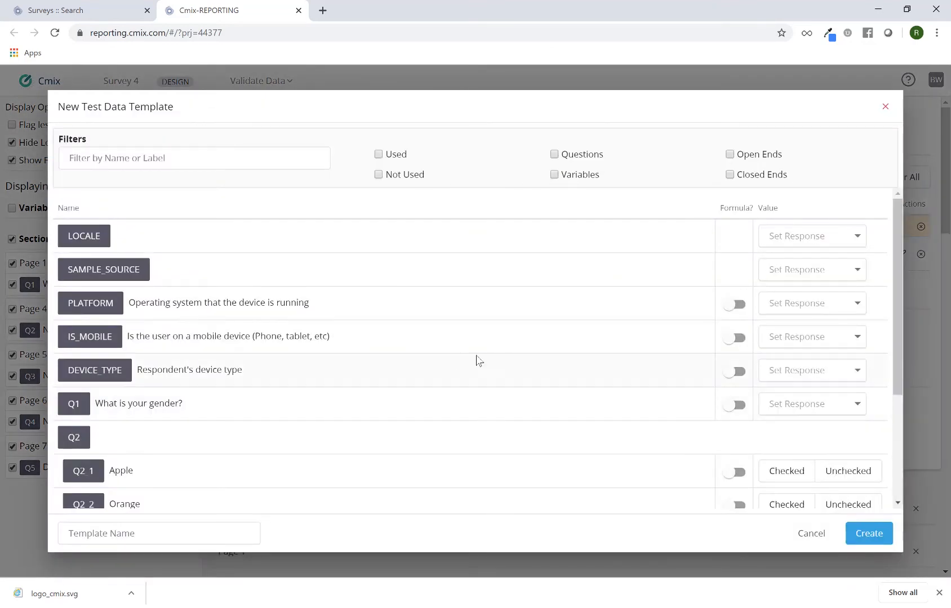
scroll(488, 351, "down", 3)
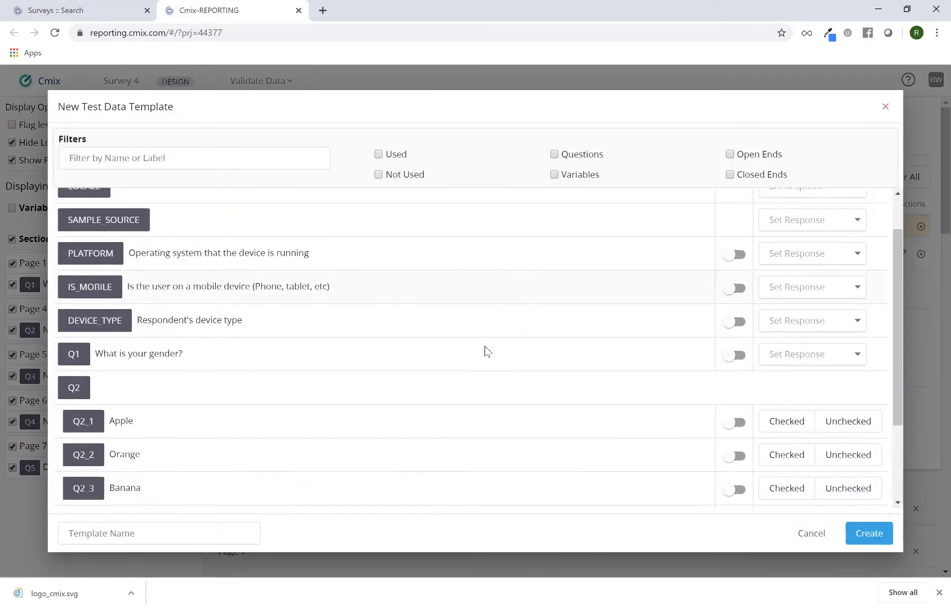
scroll(488, 351, "down", 2)
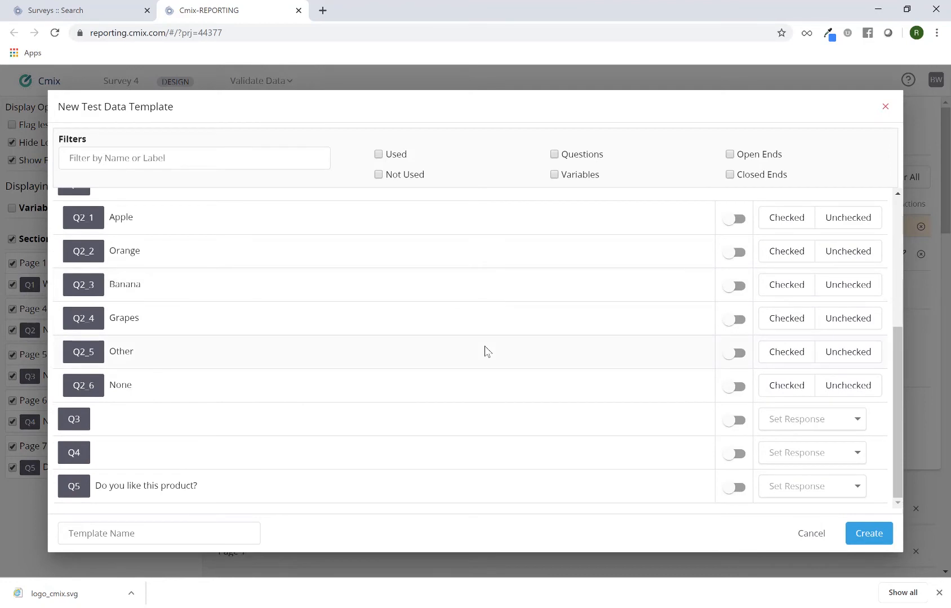
scroll(488, 351, "up", 5)
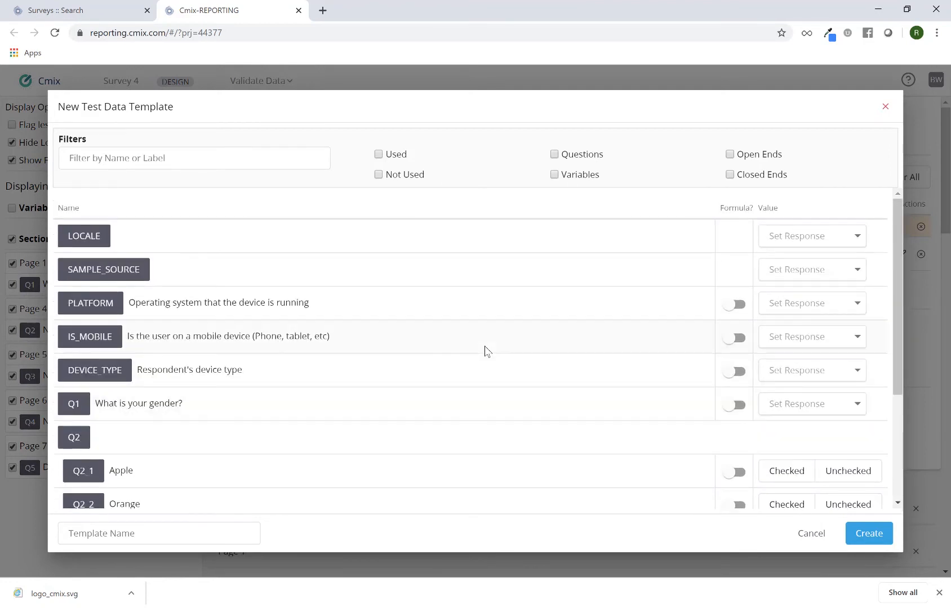
scroll(614, 367, "down", 1)
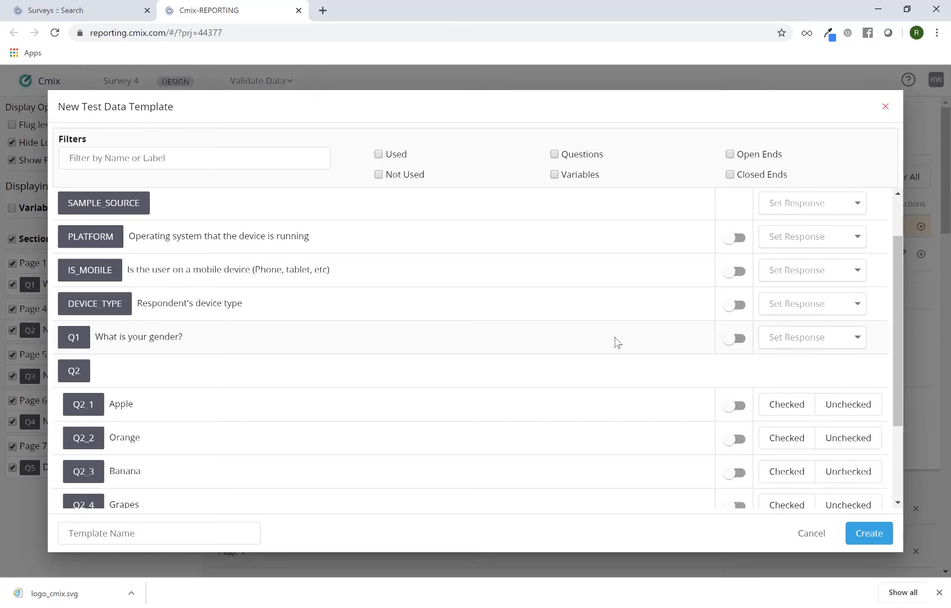
left_click(780, 346)
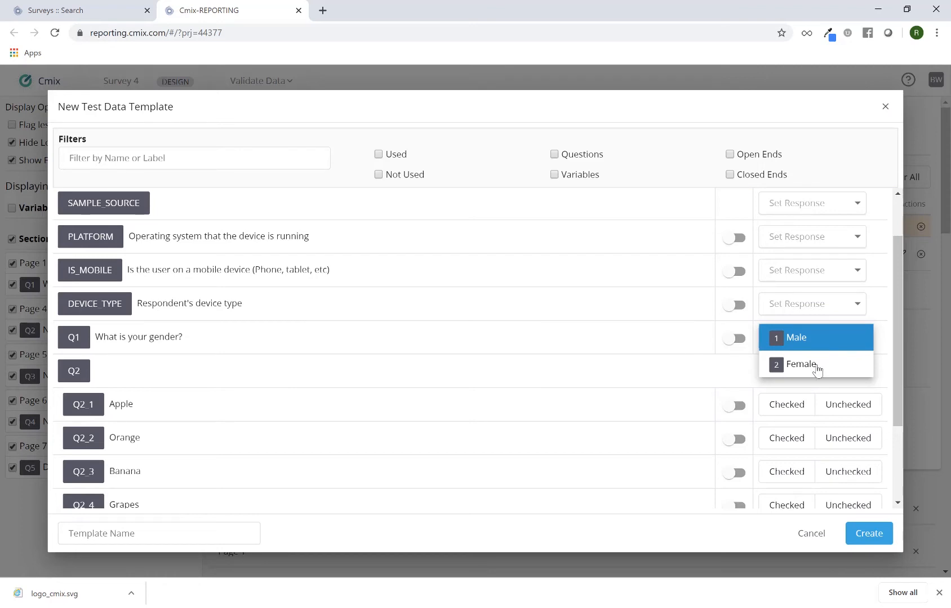
left_click(817, 370)
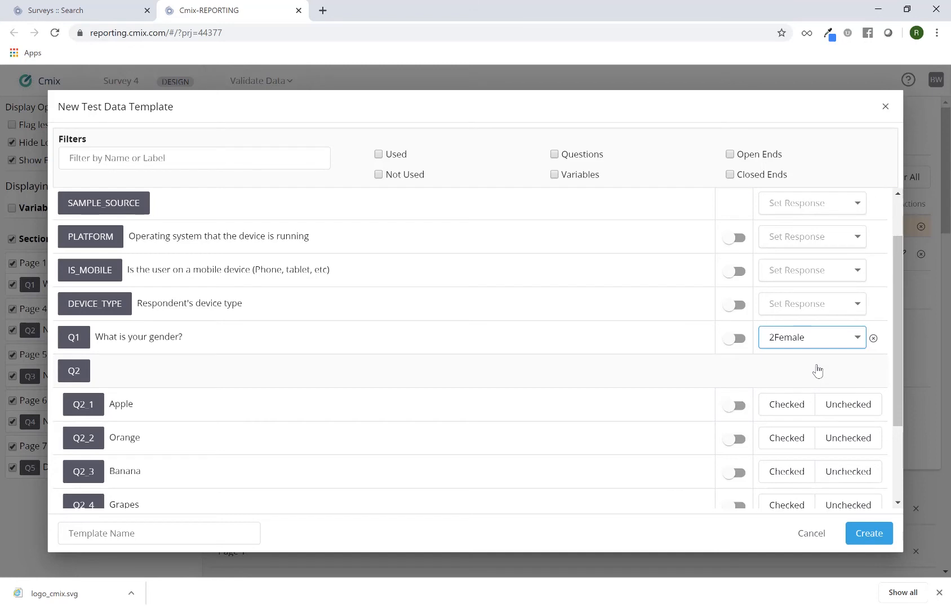
Step: In the template's Q2 rows, mark Apple, Banana and Other as Checked, and None and Orange as Unchecked
scroll(649, 378, "down", 2)
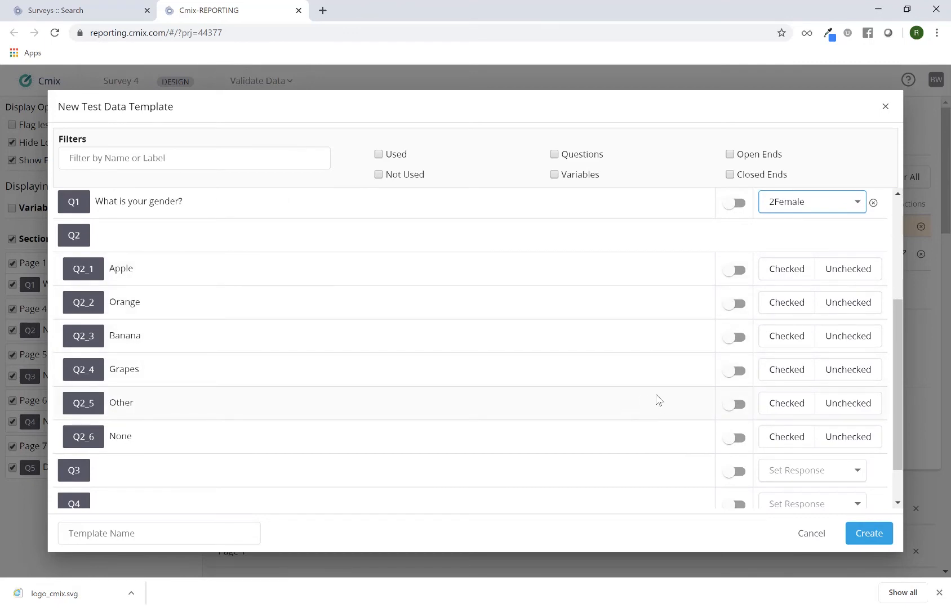
left_click(778, 278)
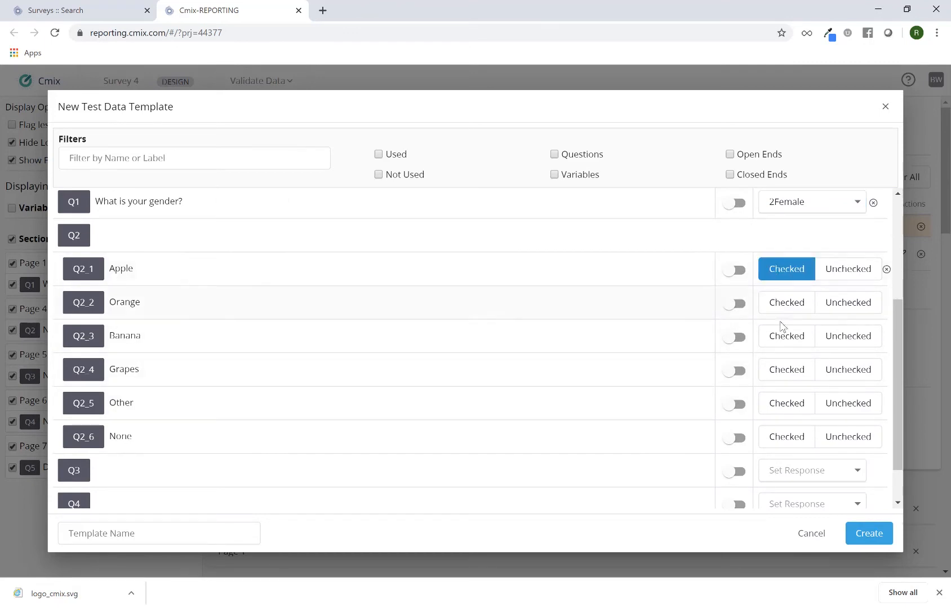
left_click(785, 336)
left_click(782, 405)
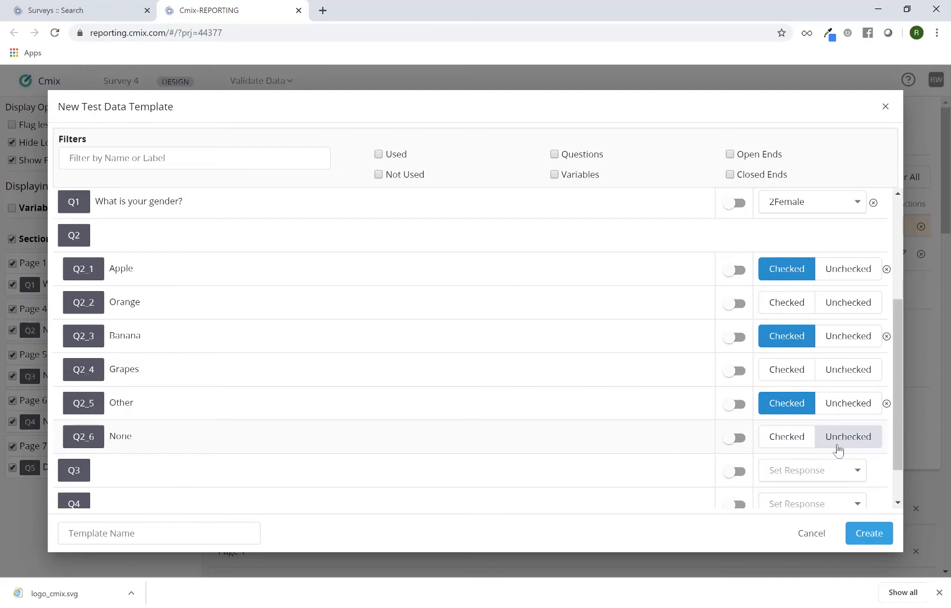
left_click(846, 443)
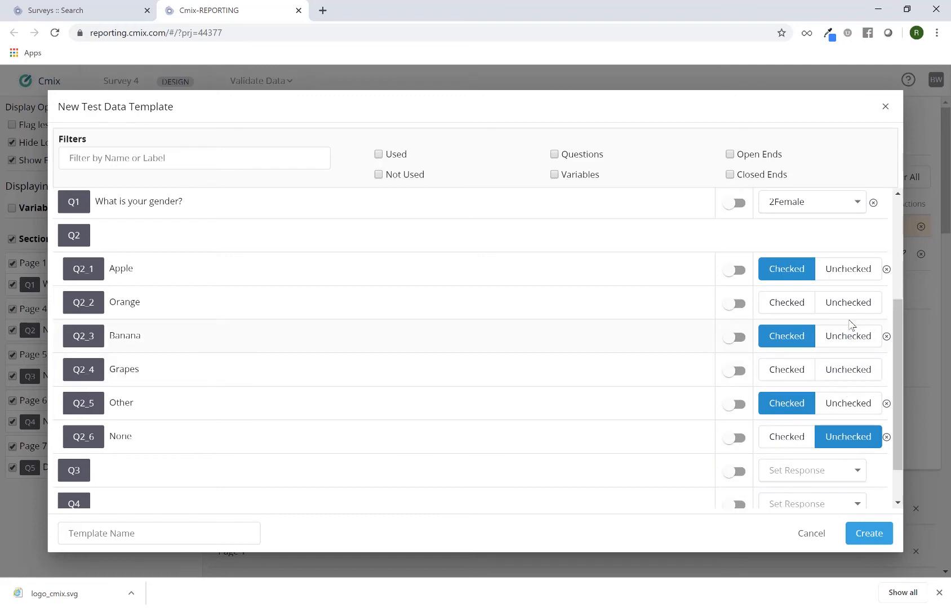
left_click(847, 303)
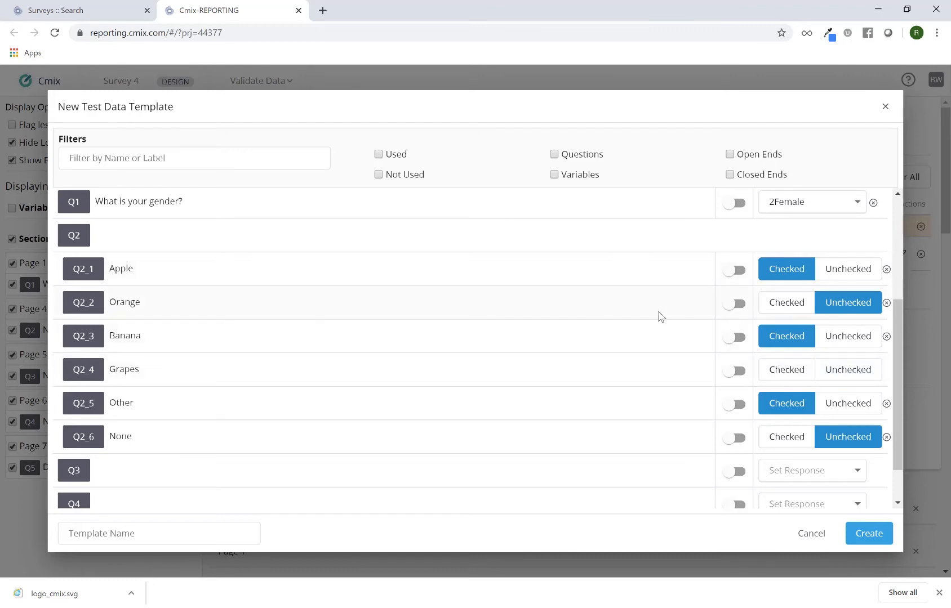
Step: Create the template under the name Path 1, generate the test data with it and dismiss the result
left_click(196, 531)
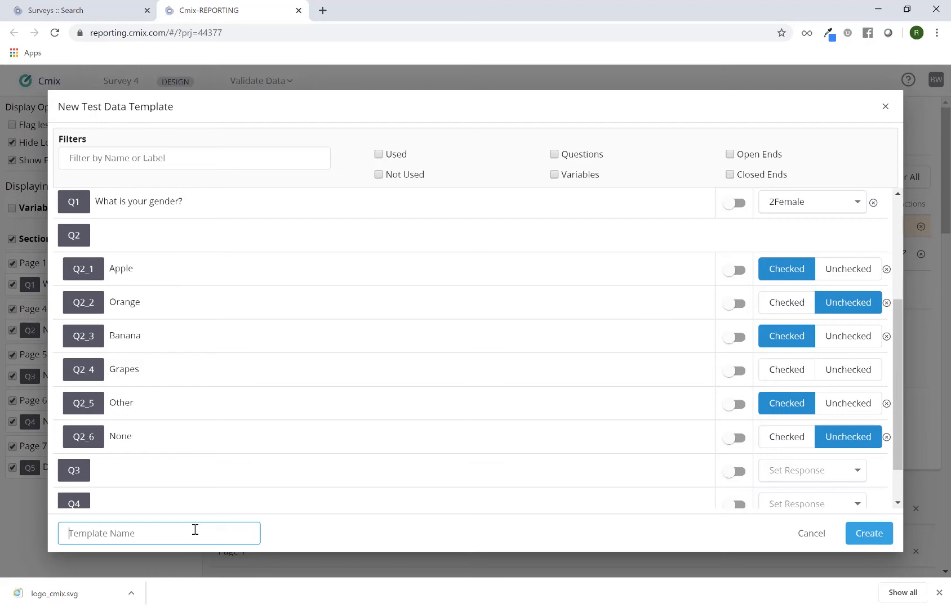
type("Path 1")
left_click(879, 538)
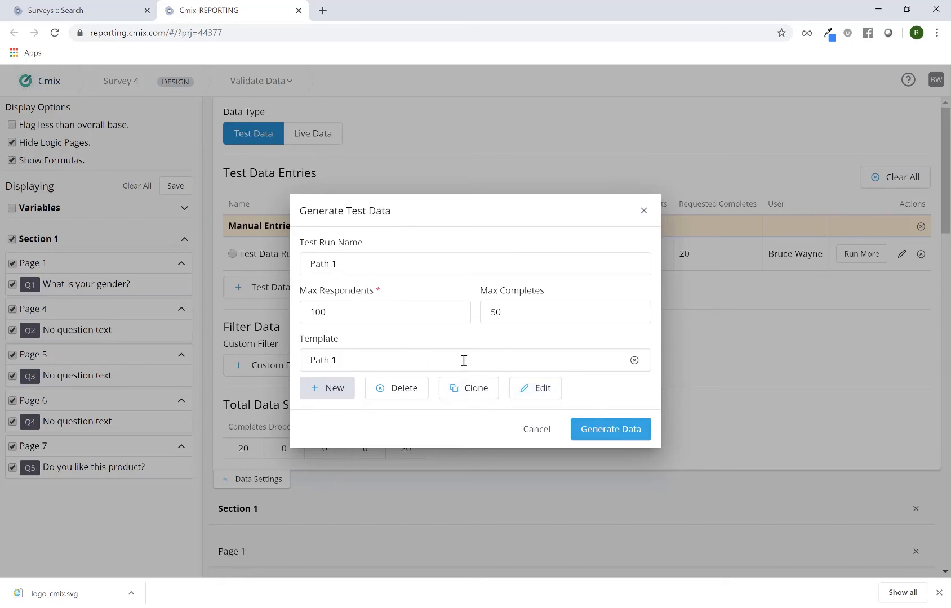
left_click(595, 437)
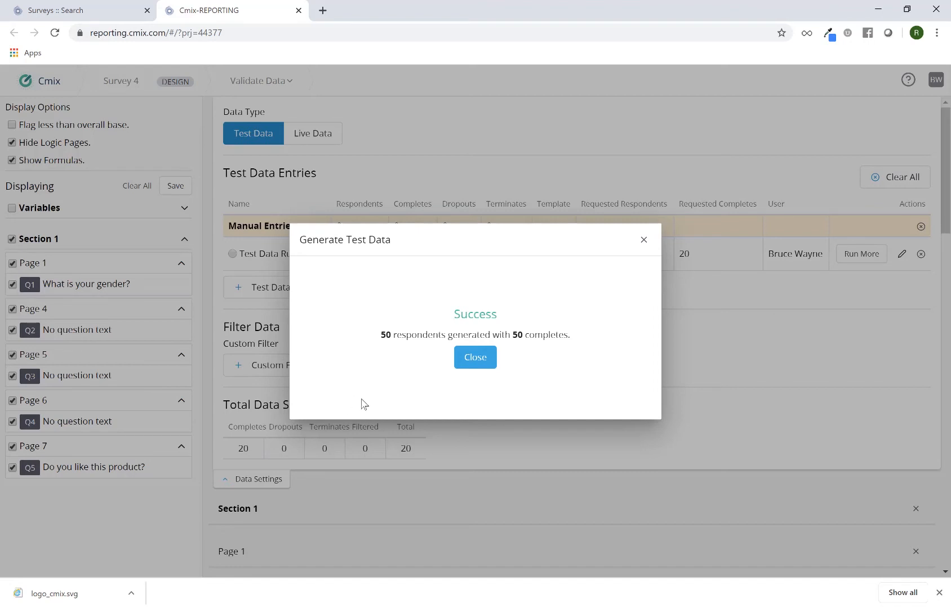
left_click(475, 358)
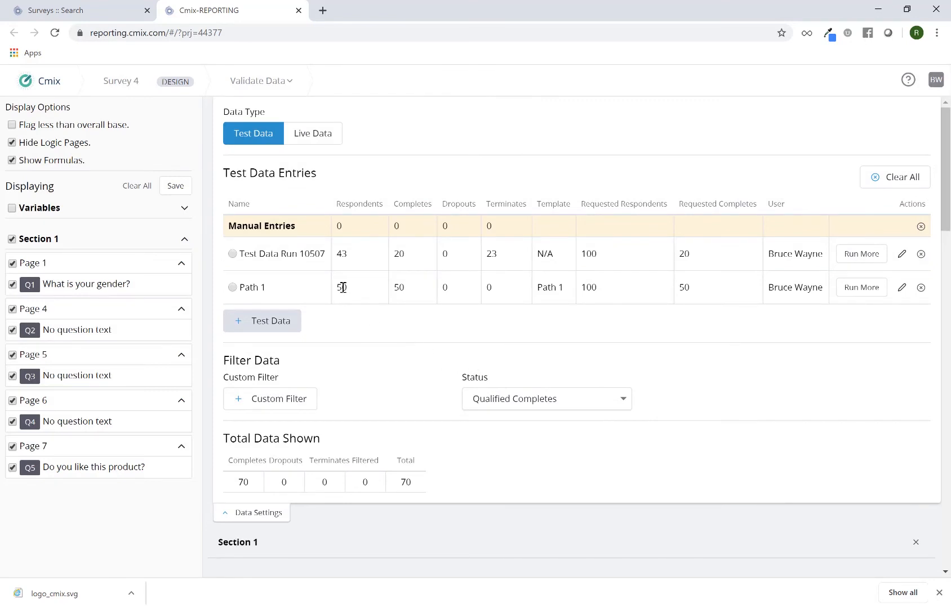
Step: Compare the respondent counts of Path 1 and Test Data Run 10507 with the total completes shown
double_click(342, 288)
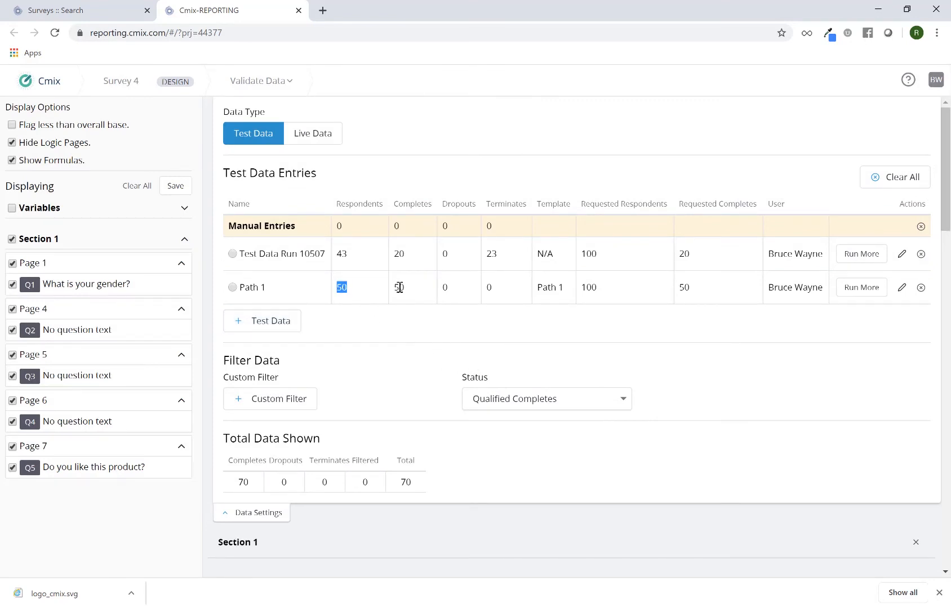
double_click(342, 254)
double_click(243, 482)
Step: Collapse the data settings and examine the combined counts of questions Q1 through Q5
left_click(278, 514)
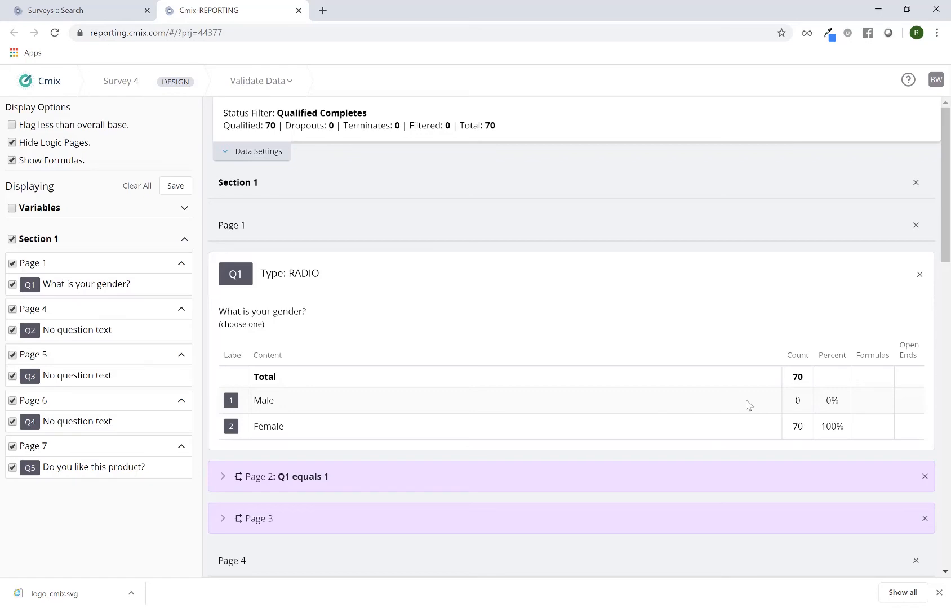
scroll(748, 405, "down", 2)
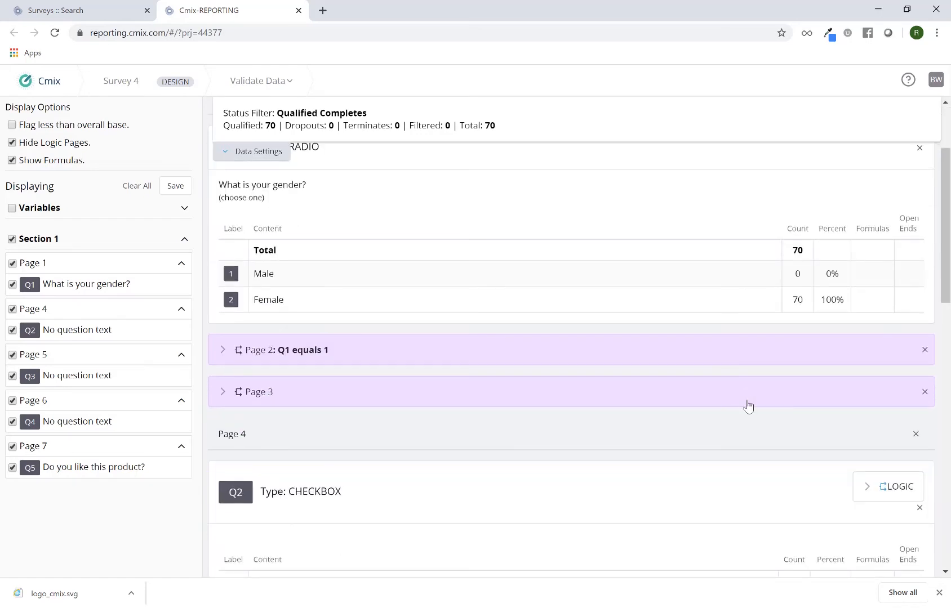
scroll(748, 406, "down", 2)
scroll(748, 405, "down", 4)
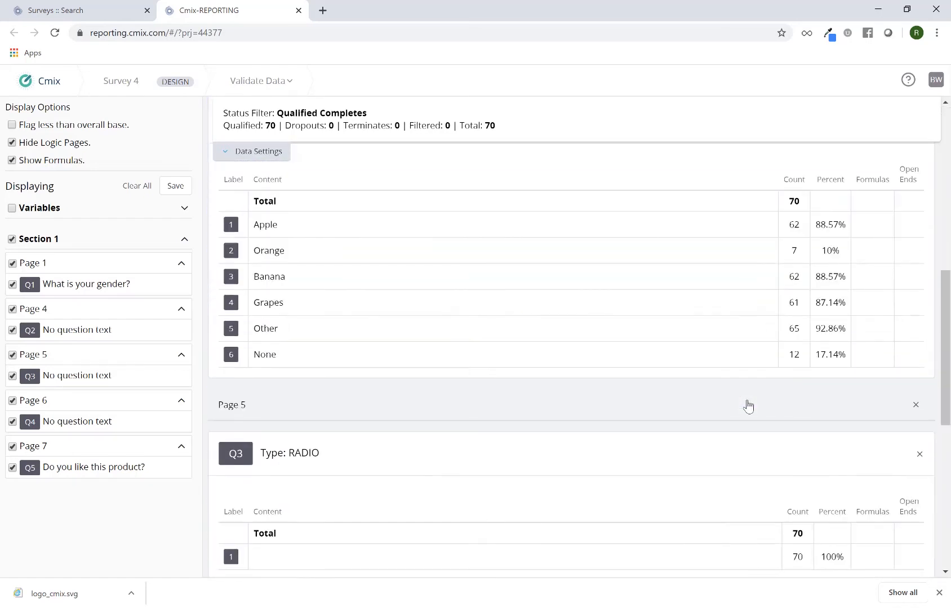
scroll(748, 406, "down", 3)
scroll(748, 405, "up", 4)
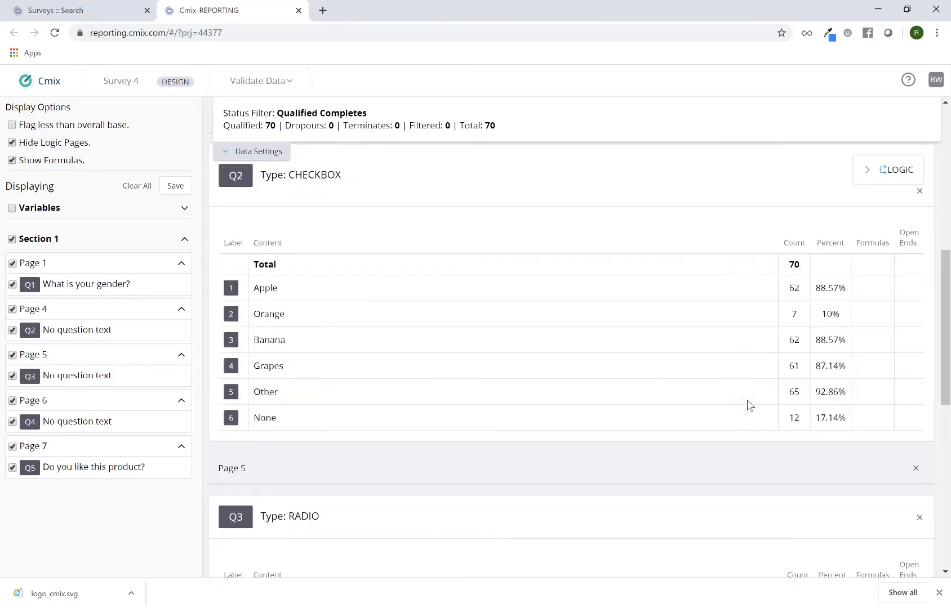
scroll(748, 406, "down", 4)
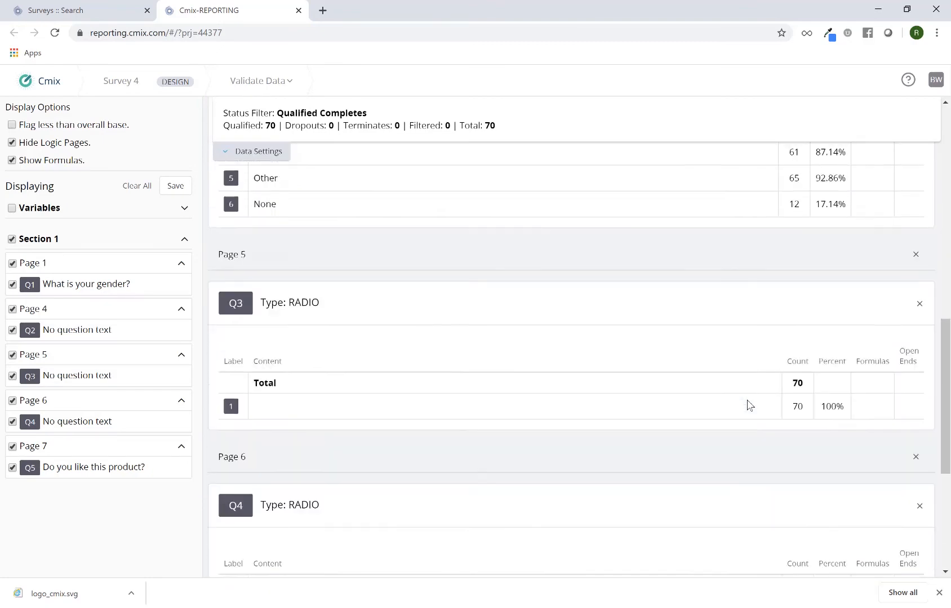
scroll(748, 405, "down", 3)
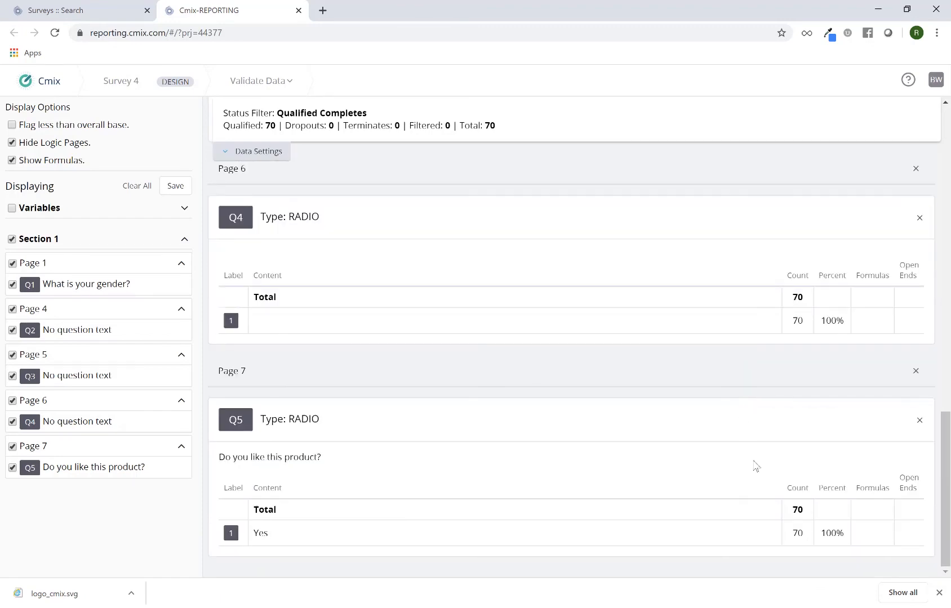
scroll(747, 459, "up", 3)
scroll(749, 456, "up", 10)
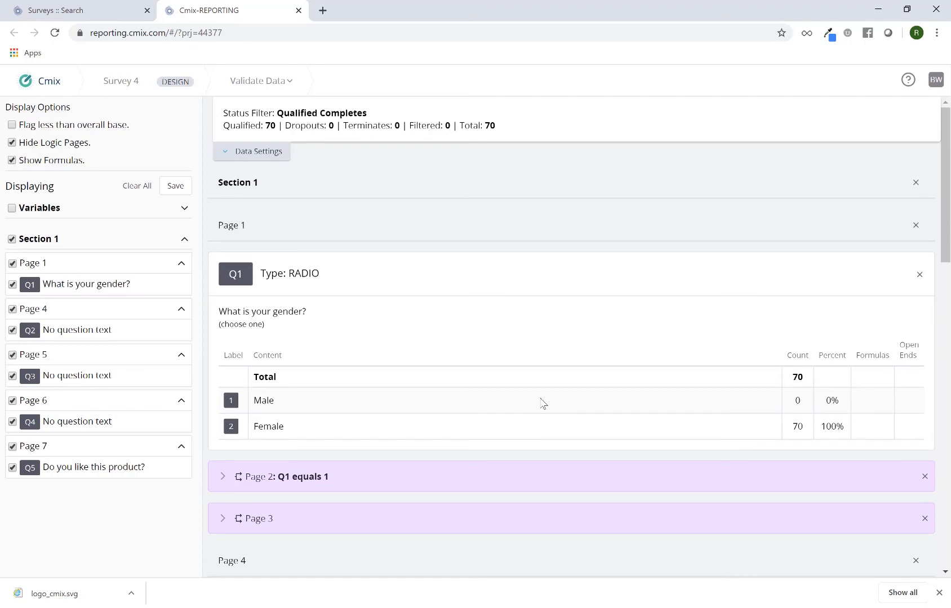
Step: Expand the data settings, delete the Test Data Run 10507 entry and reload the reporting page
left_click(256, 160)
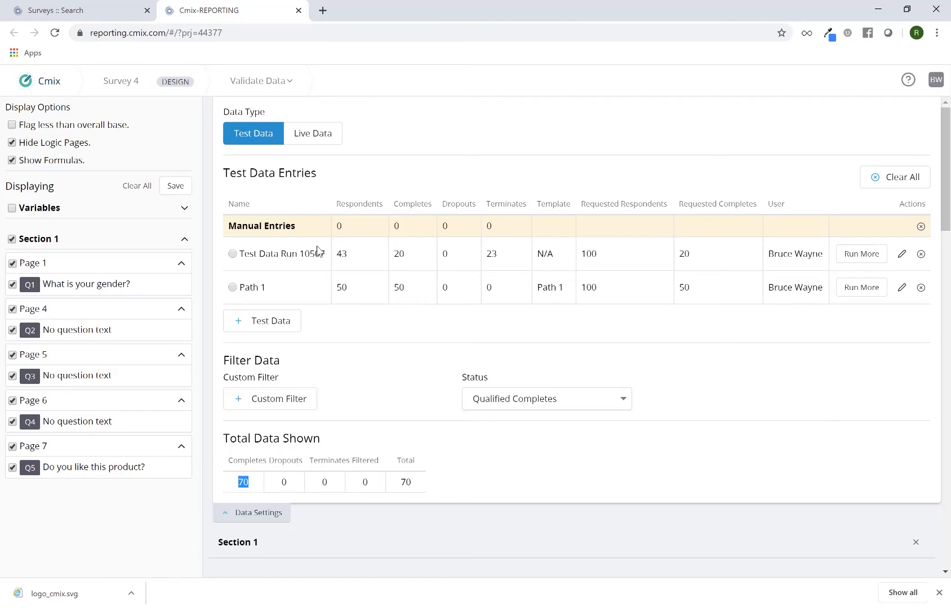
left_click(921, 254)
left_click(642, 361)
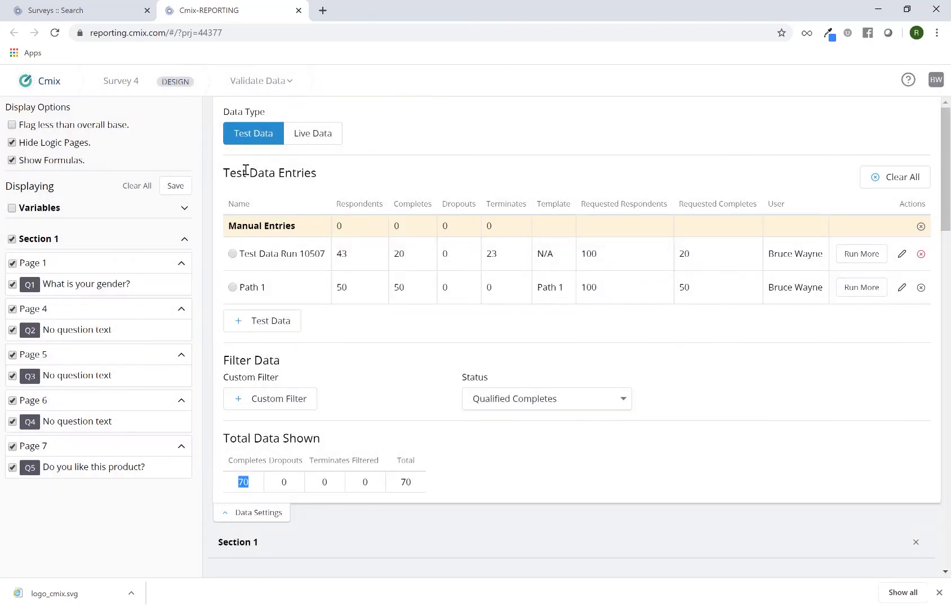
left_click(55, 33)
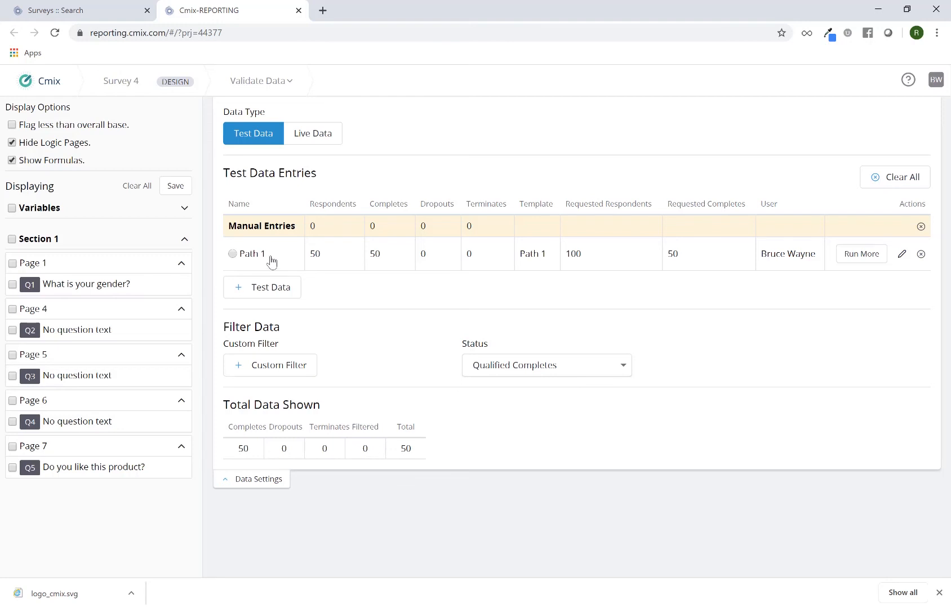
Step: Check the completes of the remaining Path 1 run against the collapsed data settings summary, then expand the settings again
double_click(382, 259)
left_click(270, 480)
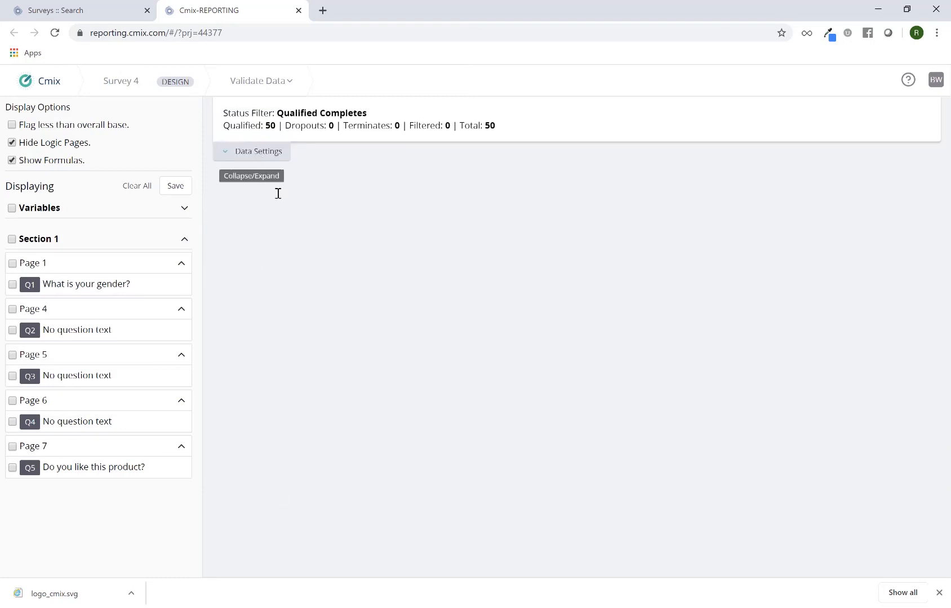
left_click(260, 152)
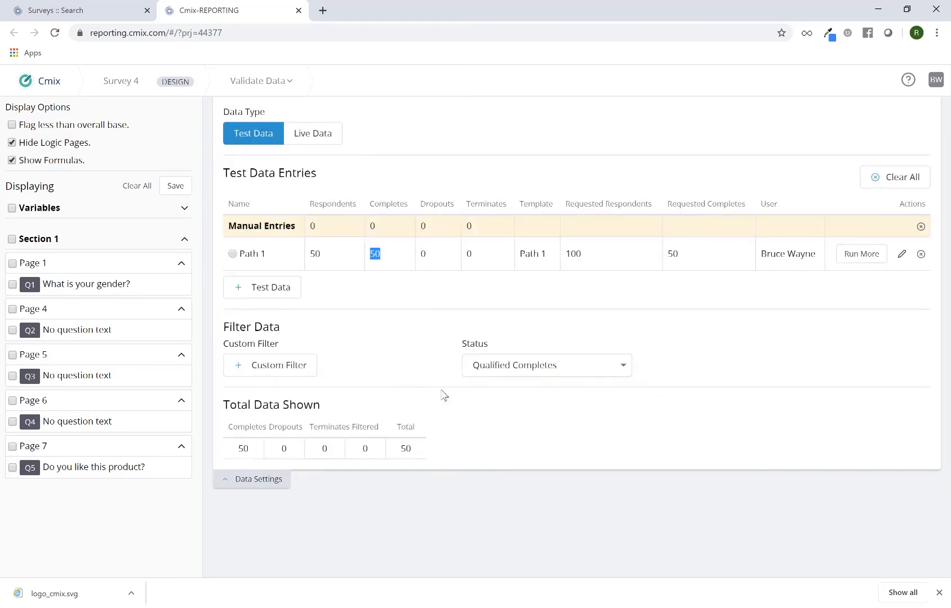
Step: Display all Section 1 questions and review their Path 1 counts with the data settings collapsed, ending with the settings expanded again
left_click(13, 241)
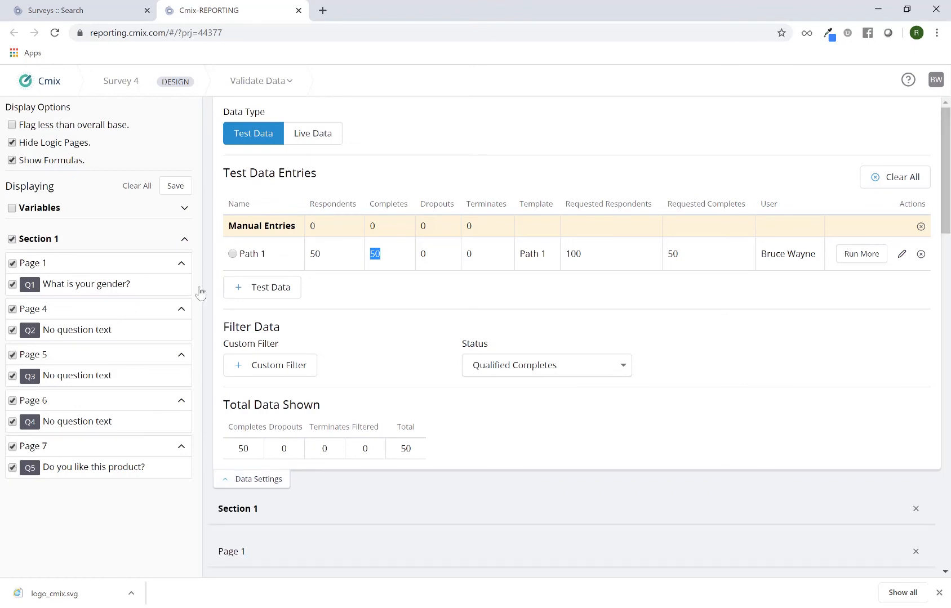
left_click(278, 481)
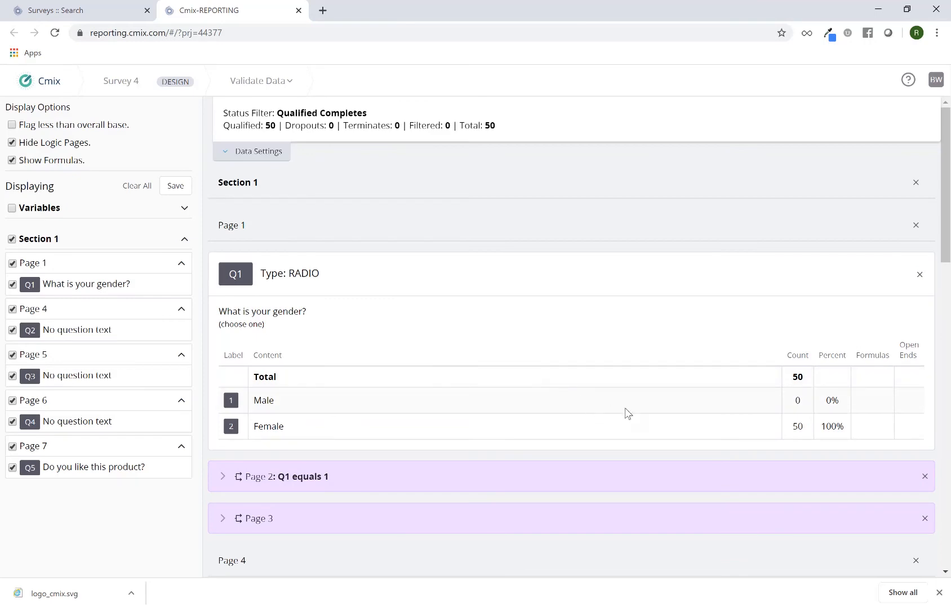
scroll(728, 407, "down", 2)
scroll(727, 407, "down", 2)
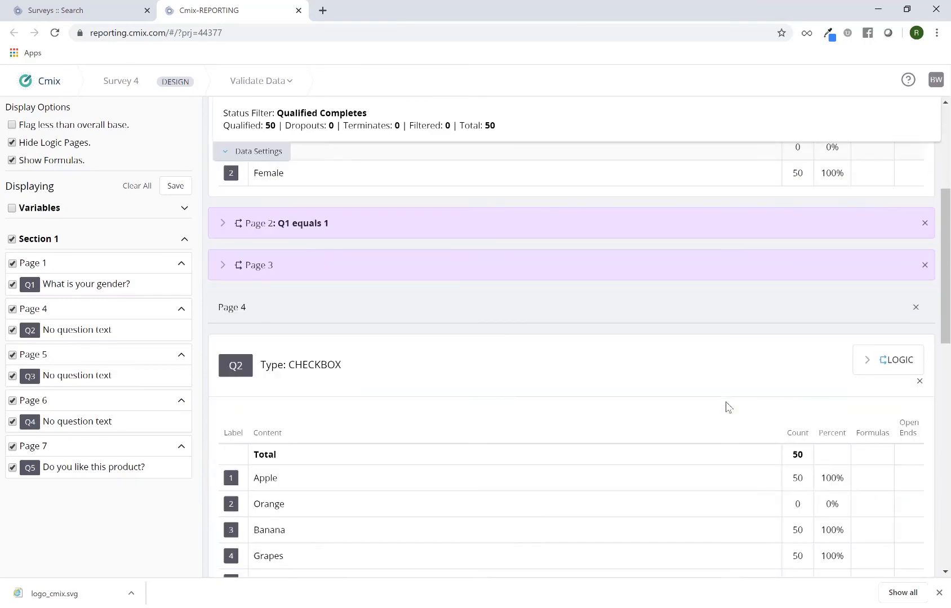
scroll(727, 406, "down", 10)
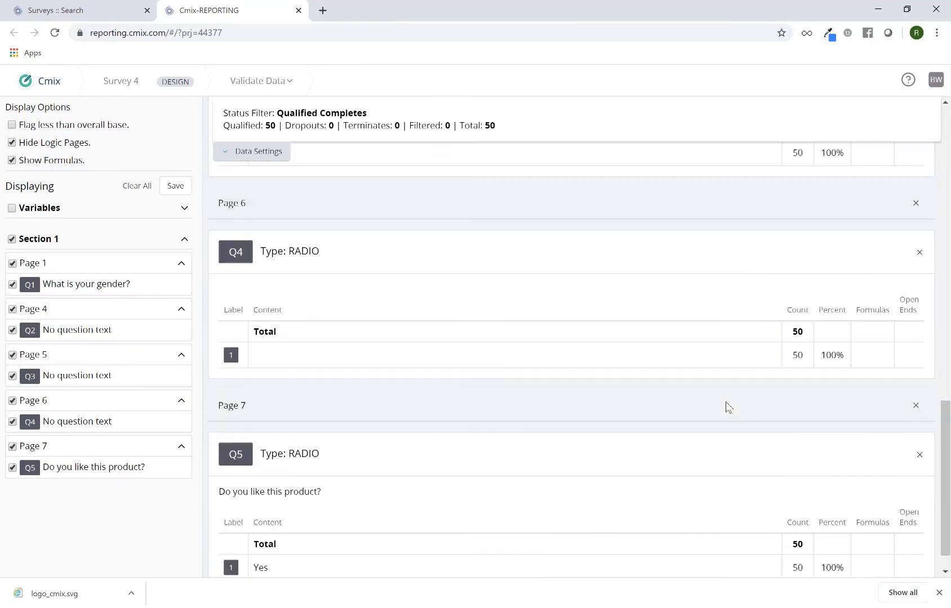
scroll(727, 407, "up", 10)
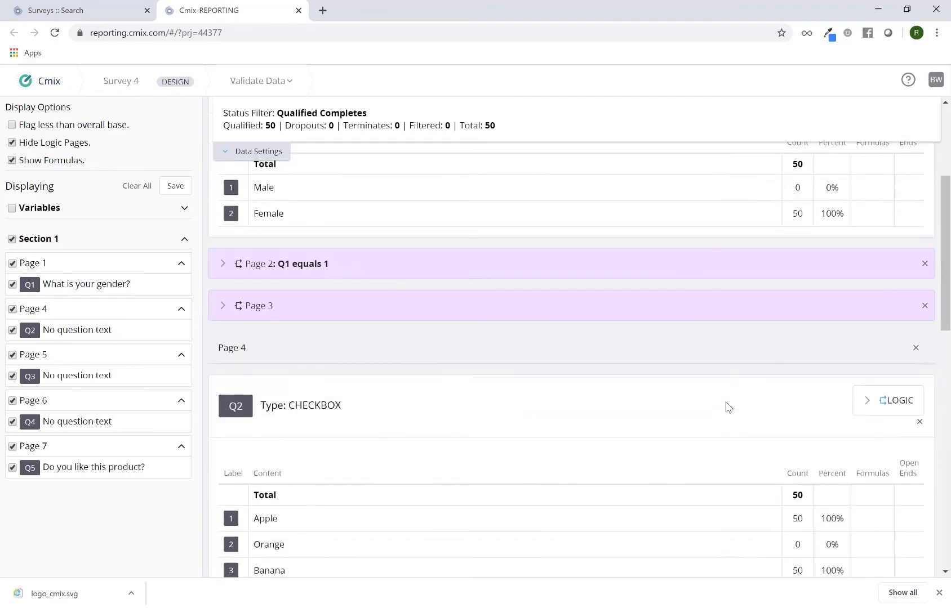
scroll(727, 406, "up", 3)
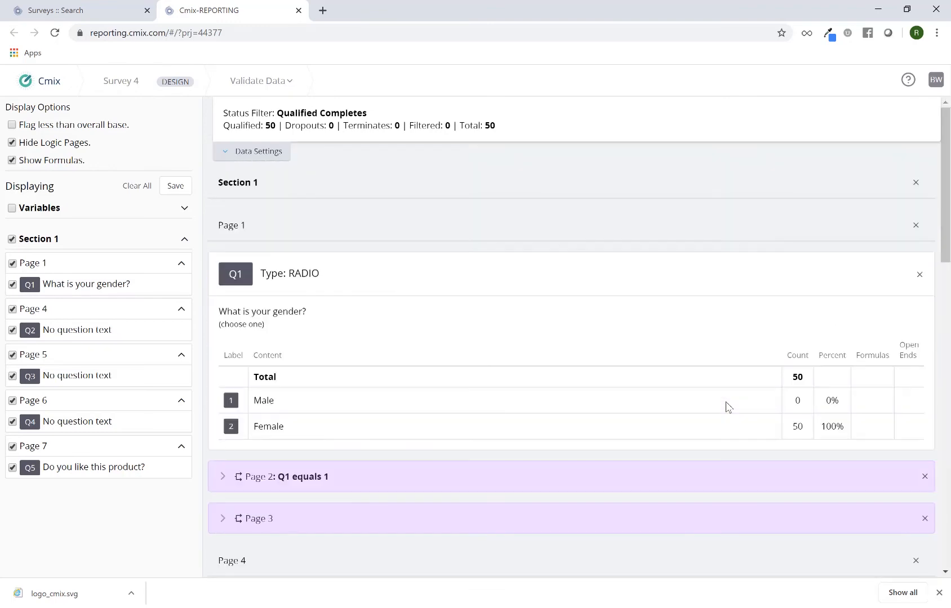
left_click(264, 162)
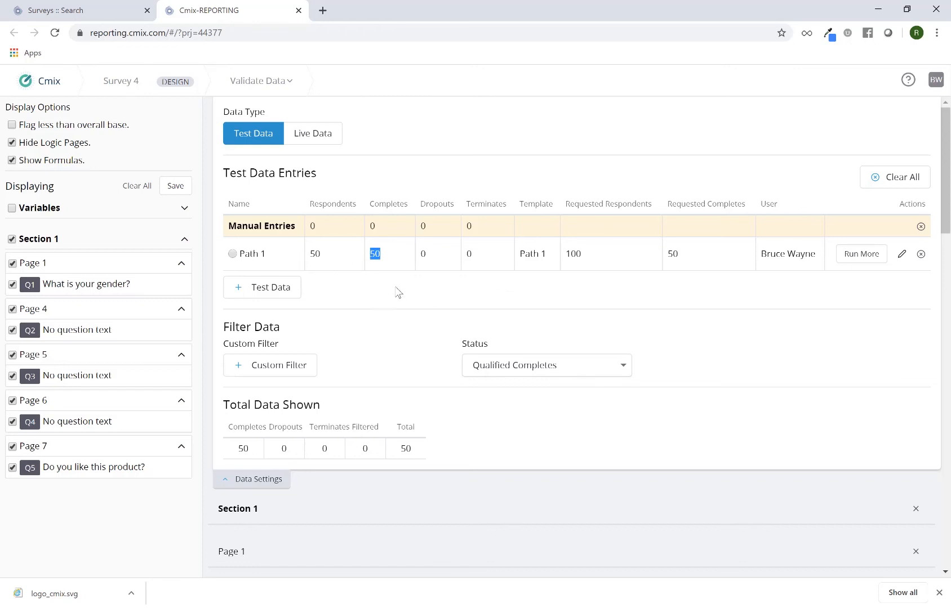
Step: Set up a new test data run named Path 2 with 100 max respondents and 50 max completes
left_click(279, 297)
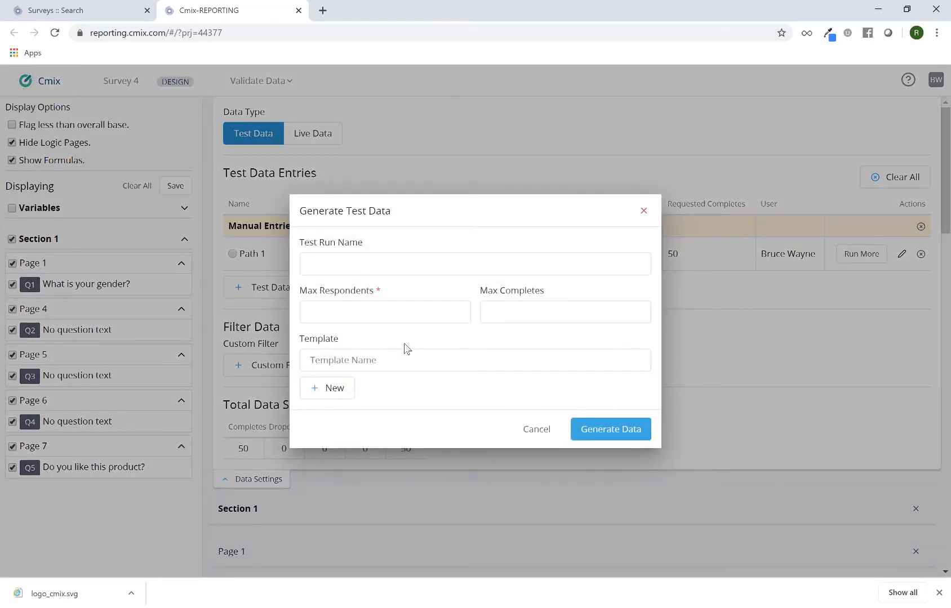
left_click(362, 269)
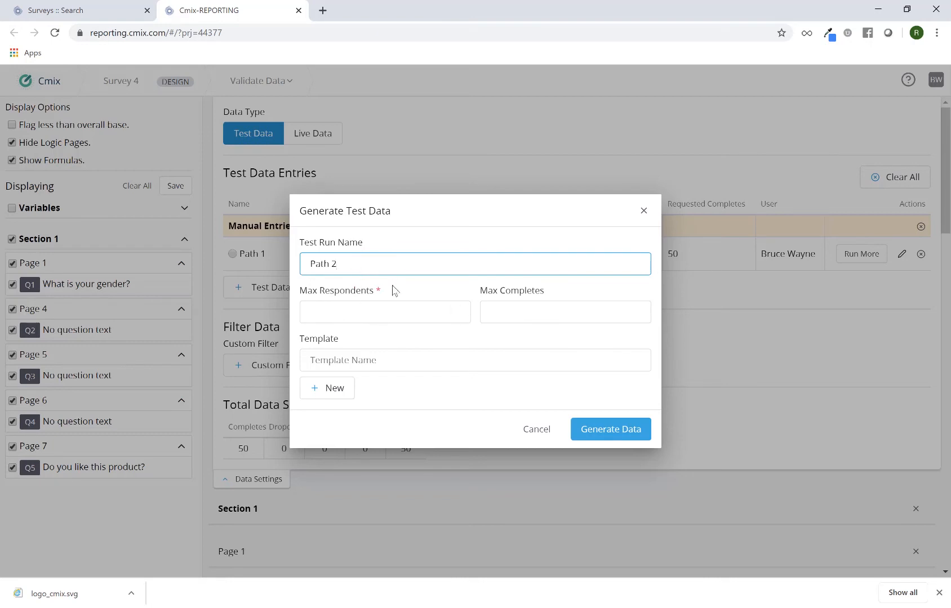
left_click(387, 312)
type("100")
left_click(496, 312)
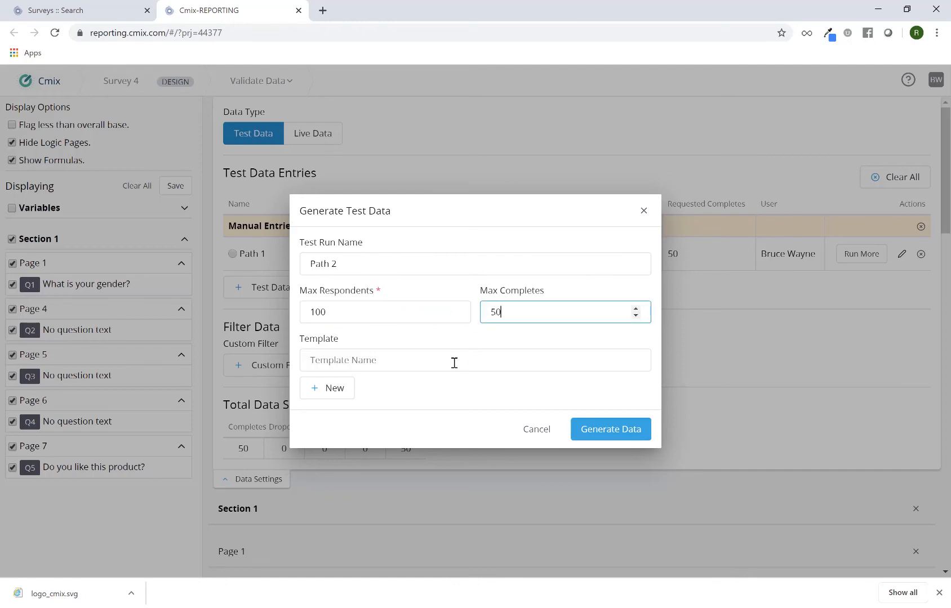
Step: Choose the Path 1 template for the run and clone it as Path 2
left_click(423, 362)
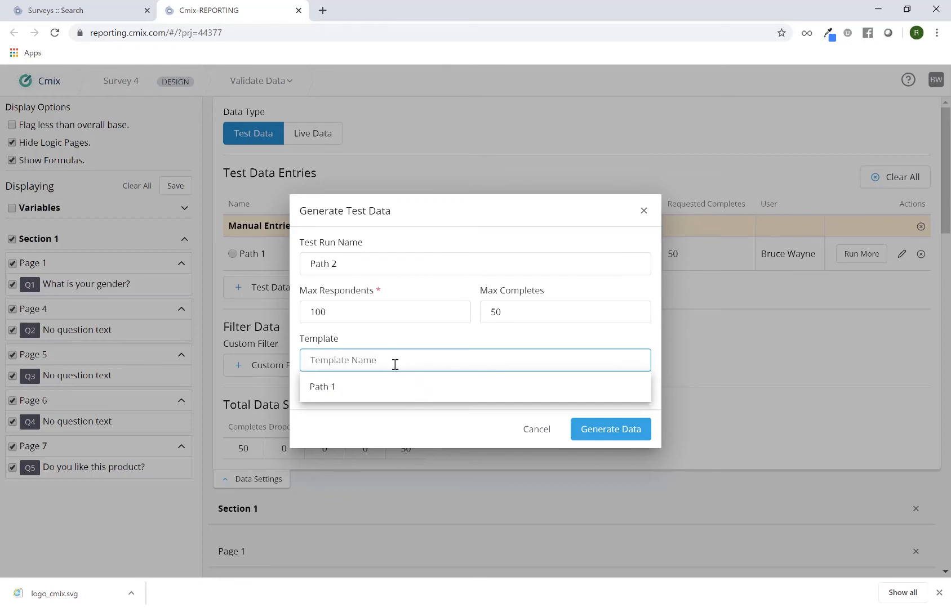
left_click(395, 391)
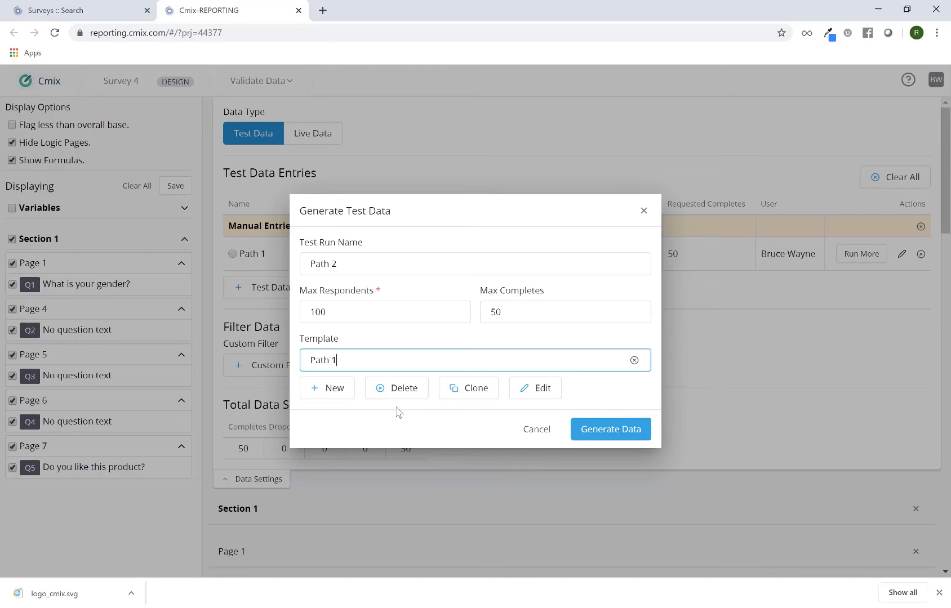
left_click(469, 397)
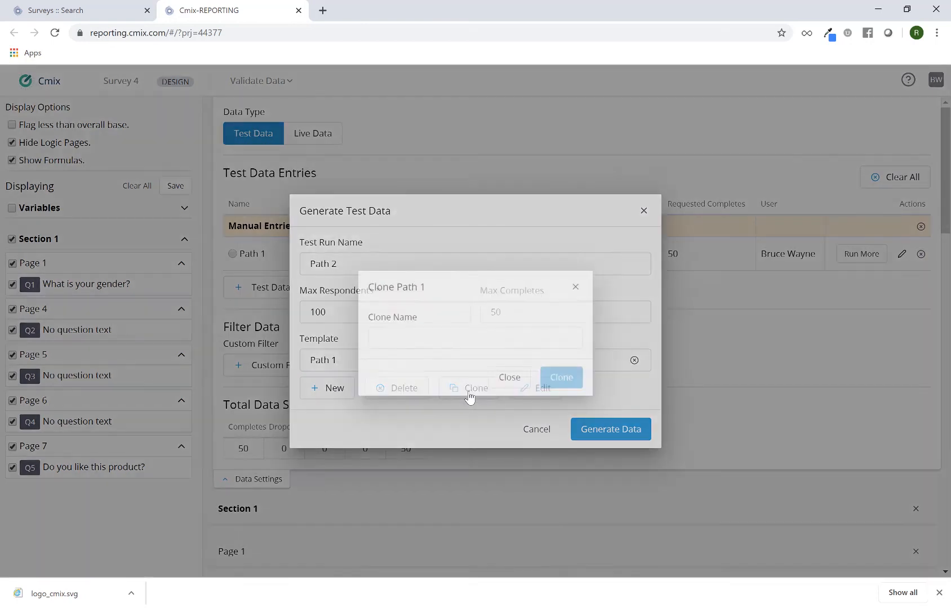
left_click(441, 328)
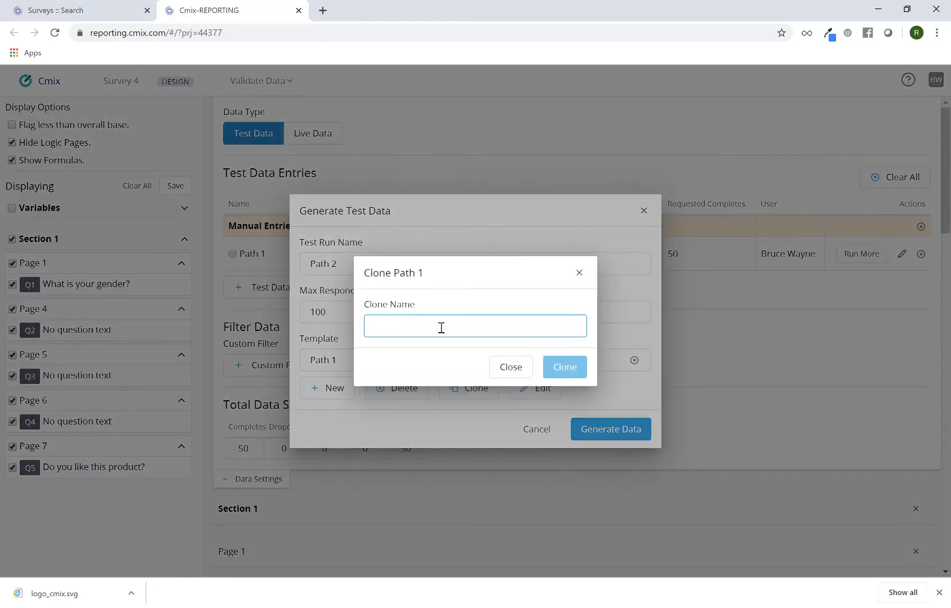
type("Path 2")
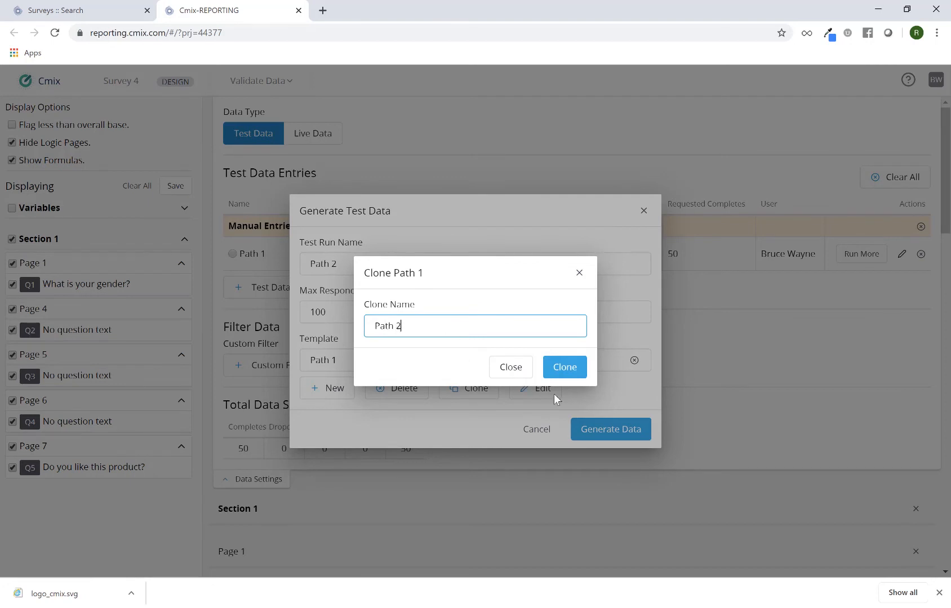
left_click(567, 371)
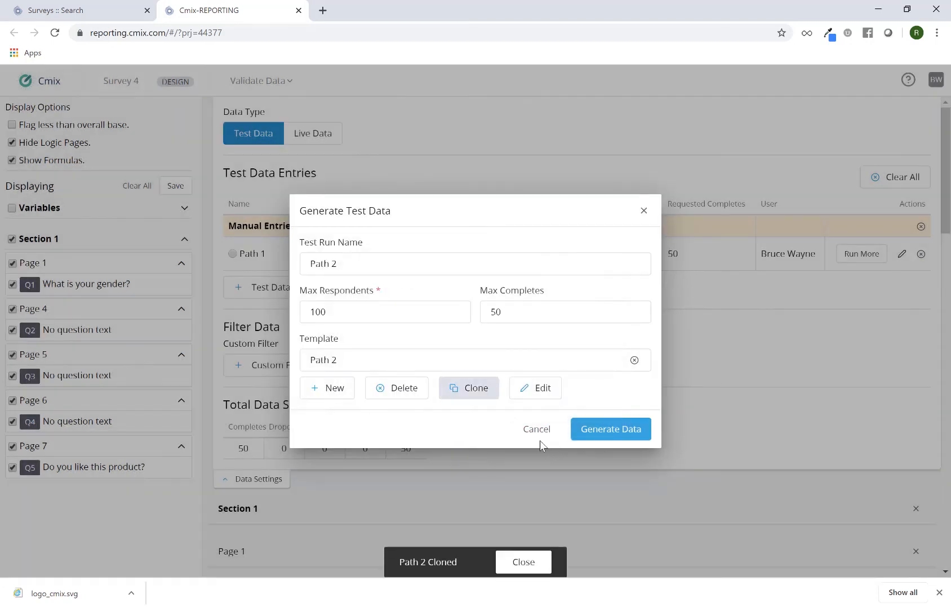
left_click(328, 361)
triple_click(328, 365)
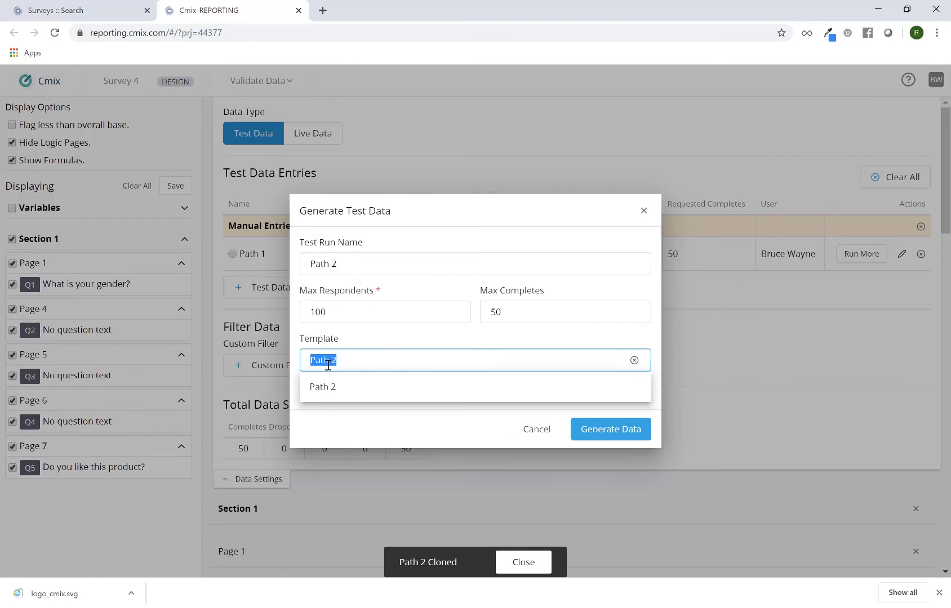
left_click(420, 428)
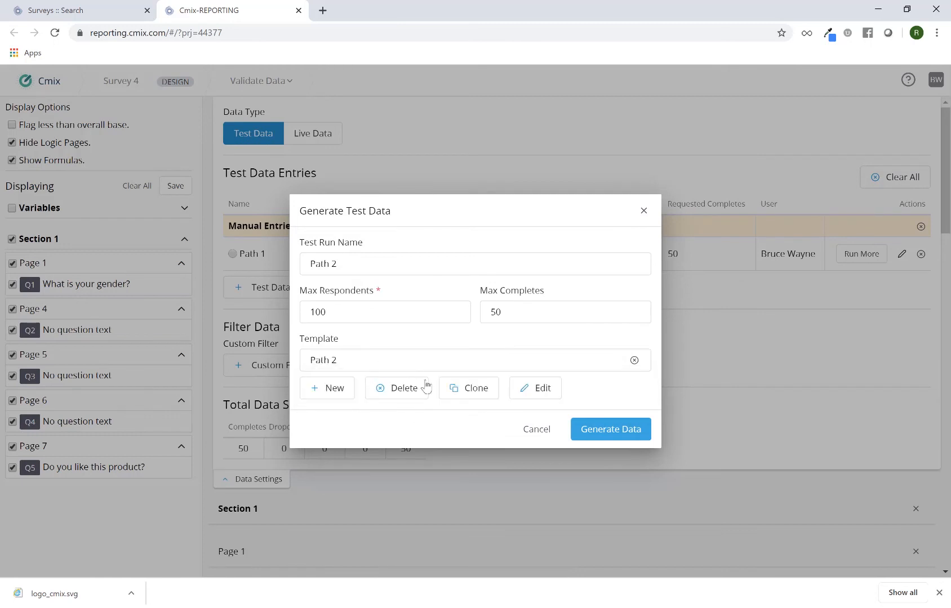
Step: Edit the Path 2 template so that in Q2 Orange is checked and Grapes and Other are unchecked, and save it
left_click(539, 396)
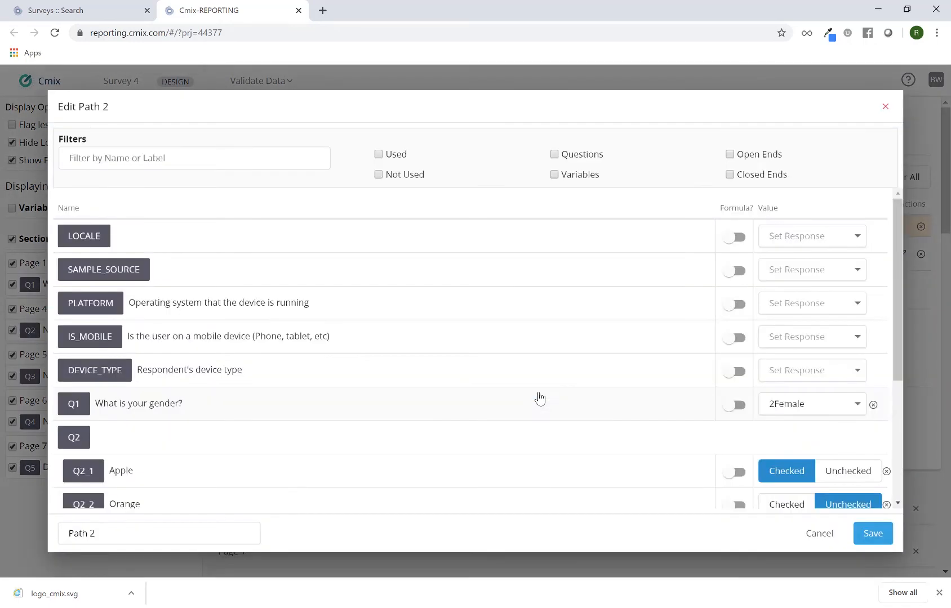
triple_click(106, 107)
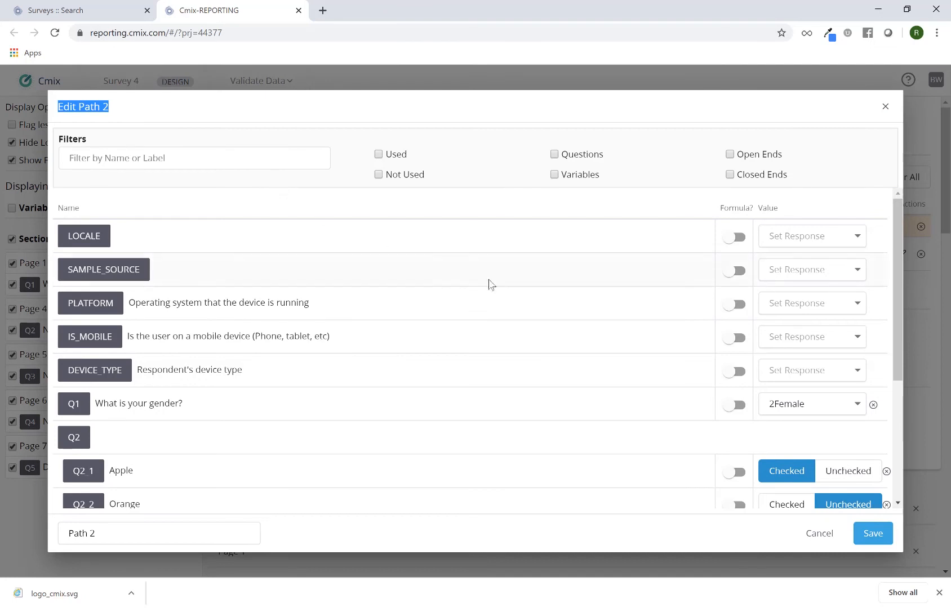
scroll(781, 366, "down", 1)
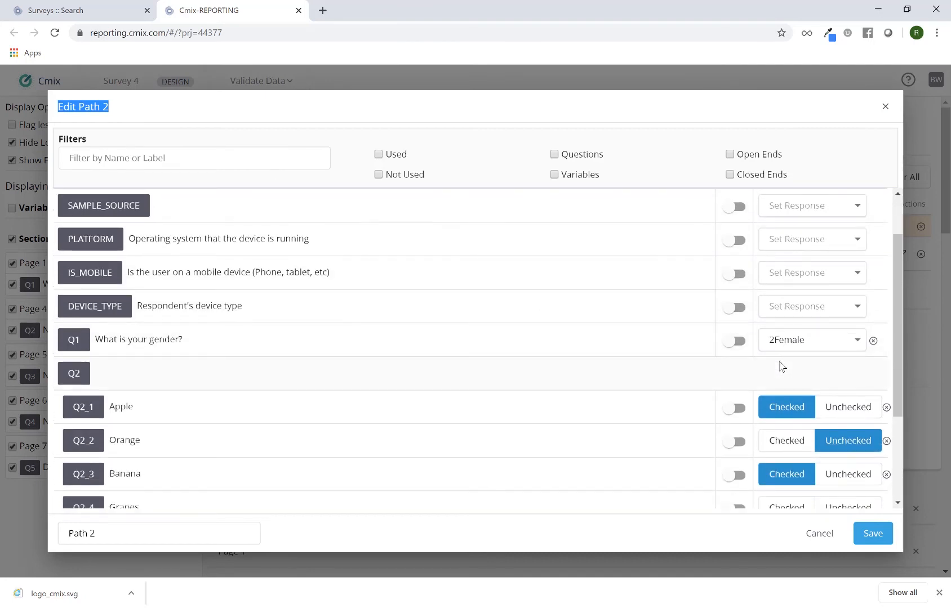
scroll(781, 366, "down", 2)
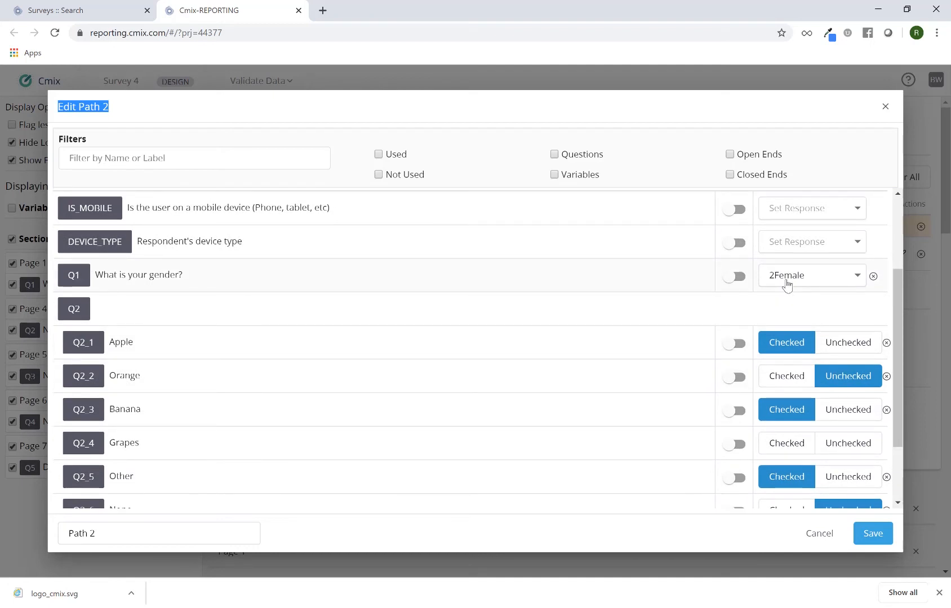
scroll(780, 300, "down", 2)
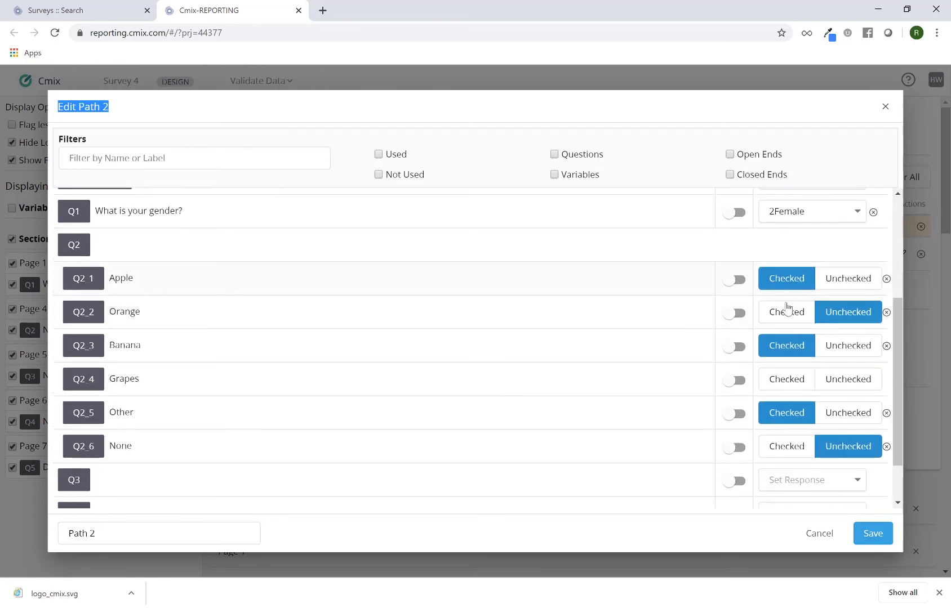
left_click(787, 313)
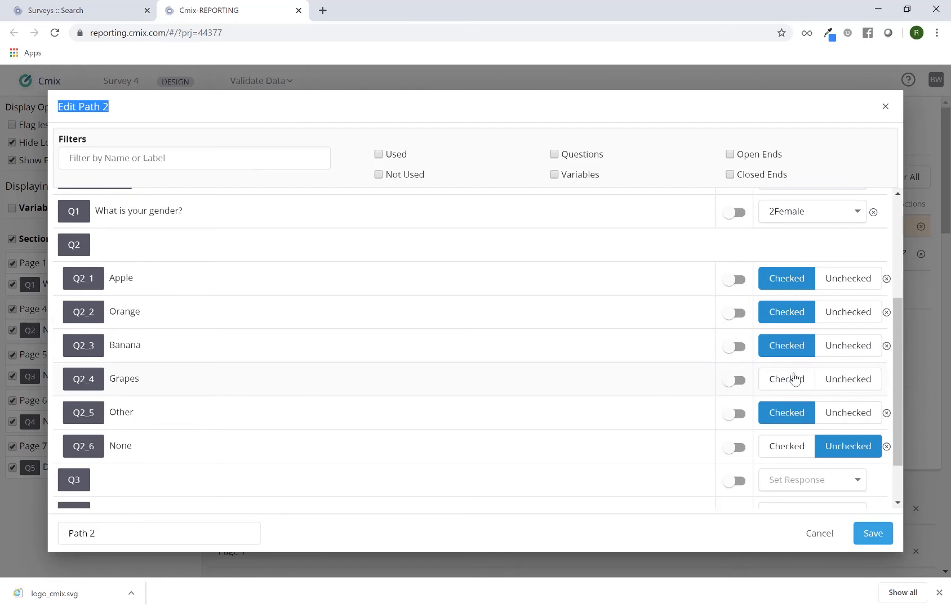
left_click(830, 384)
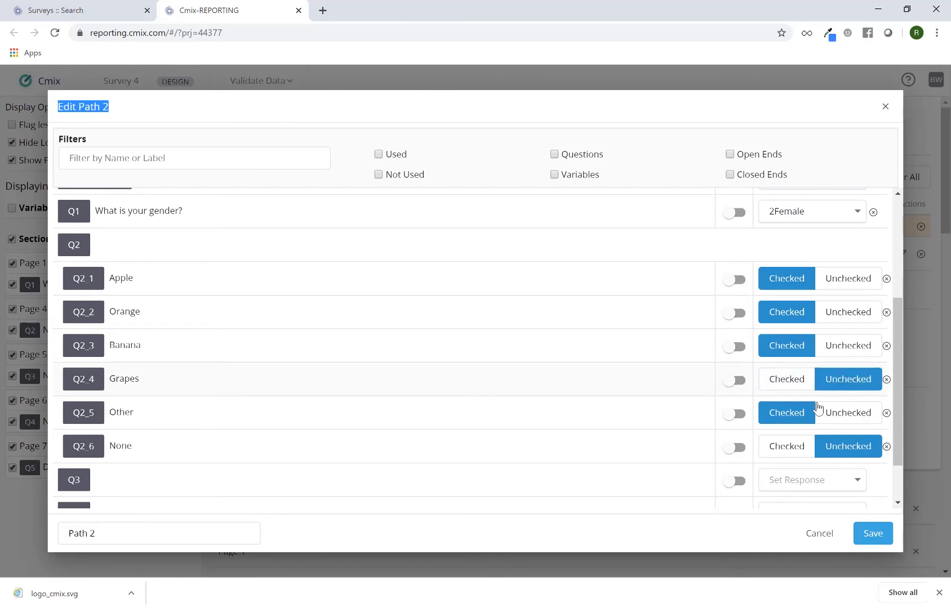
left_click(825, 418)
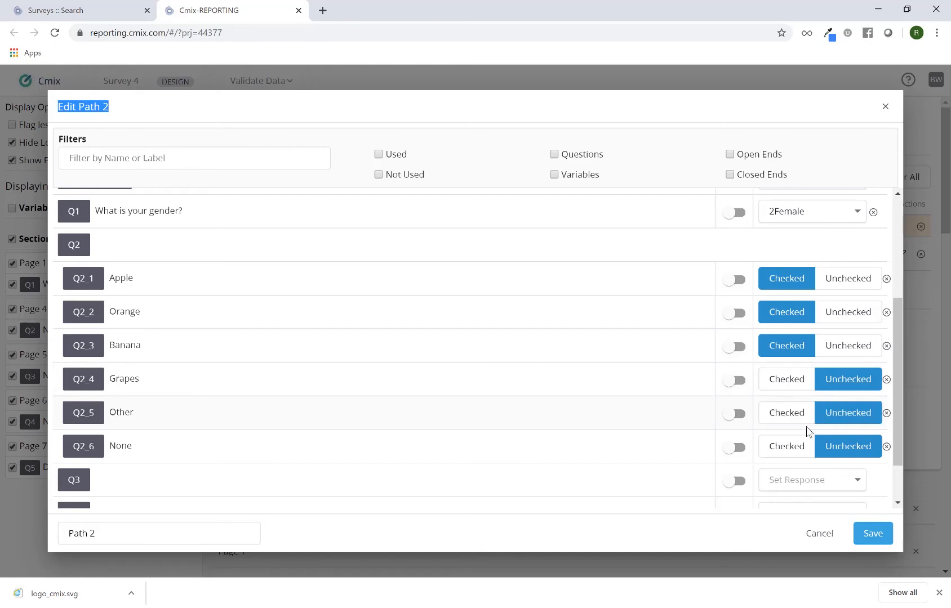
left_click(860, 533)
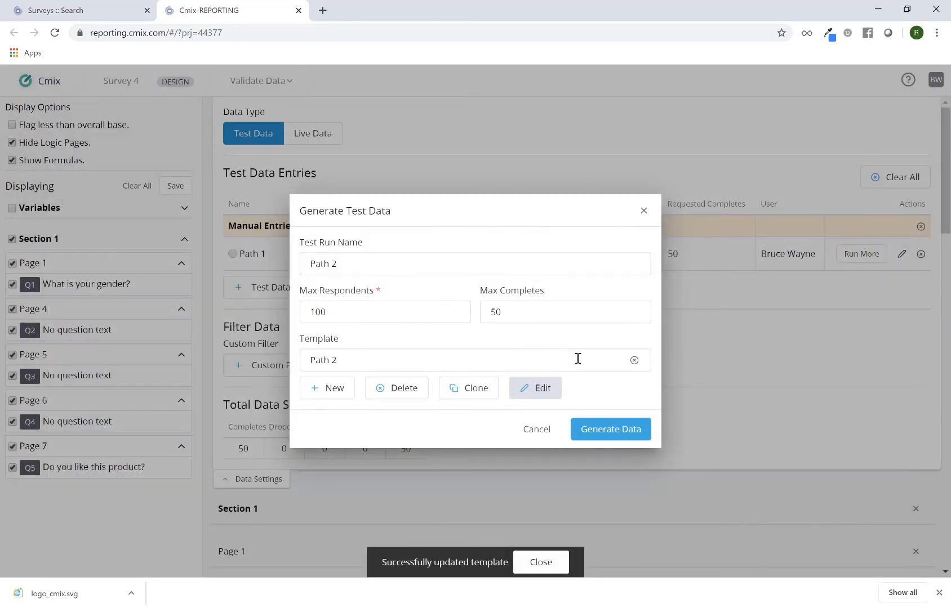
Step: Generate the Path 2 test data and follow the respondents and completes progress until the run finishes
left_click(613, 437)
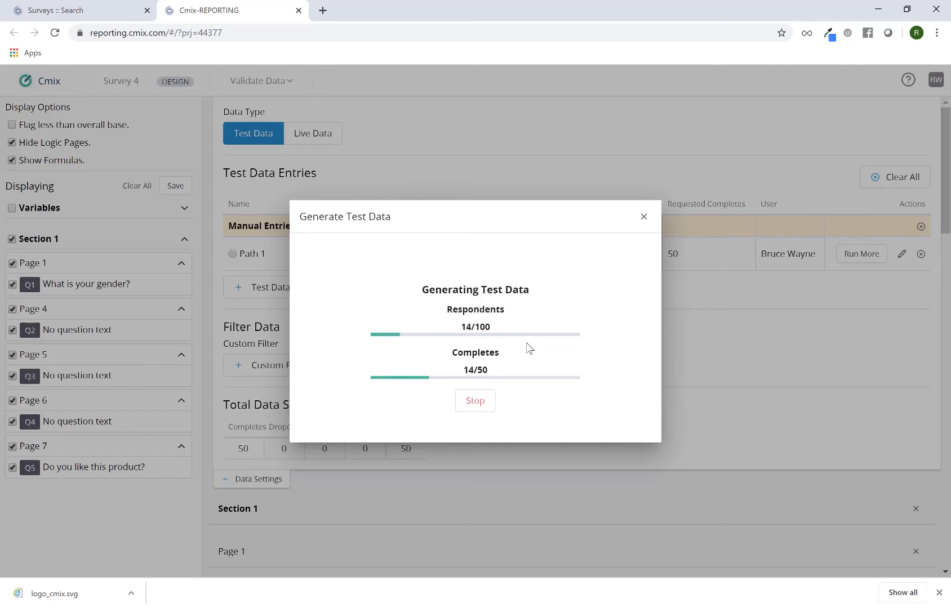
triple_click(483, 331)
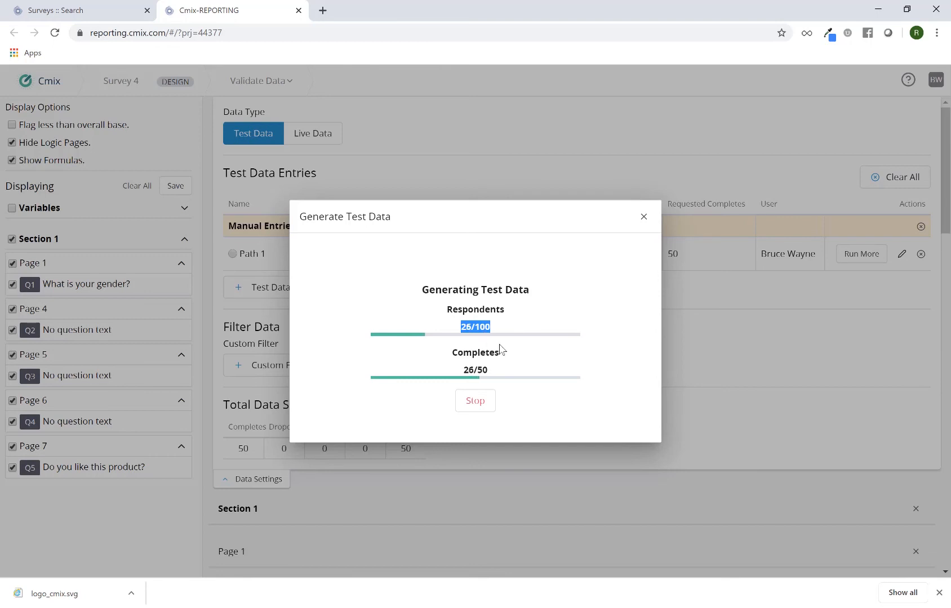
left_click(482, 372)
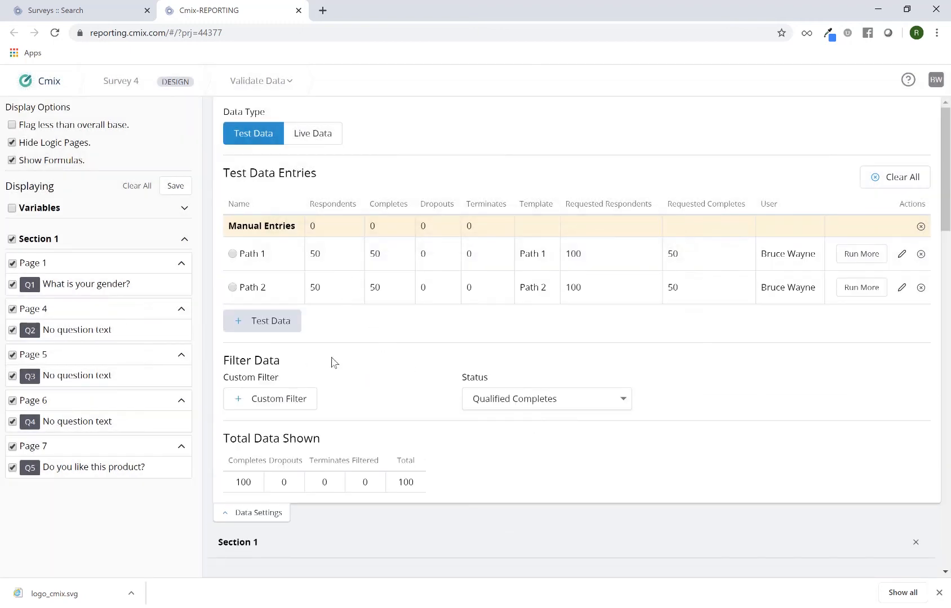
Step: Examine the combined Path 1 and Path 2 question counts with the data settings collapsed, and reopen the settings
left_click(264, 513)
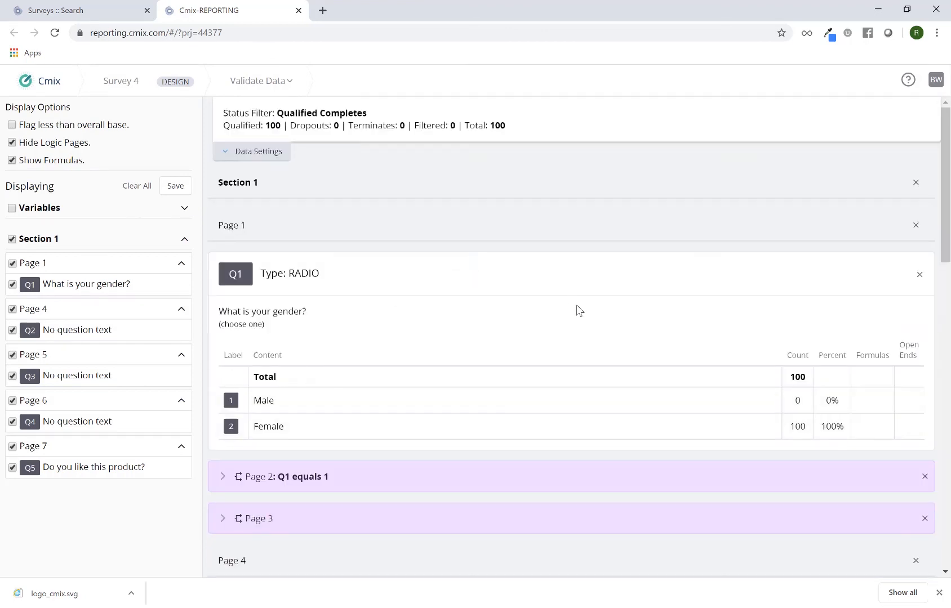
scroll(579, 310, "down", 9)
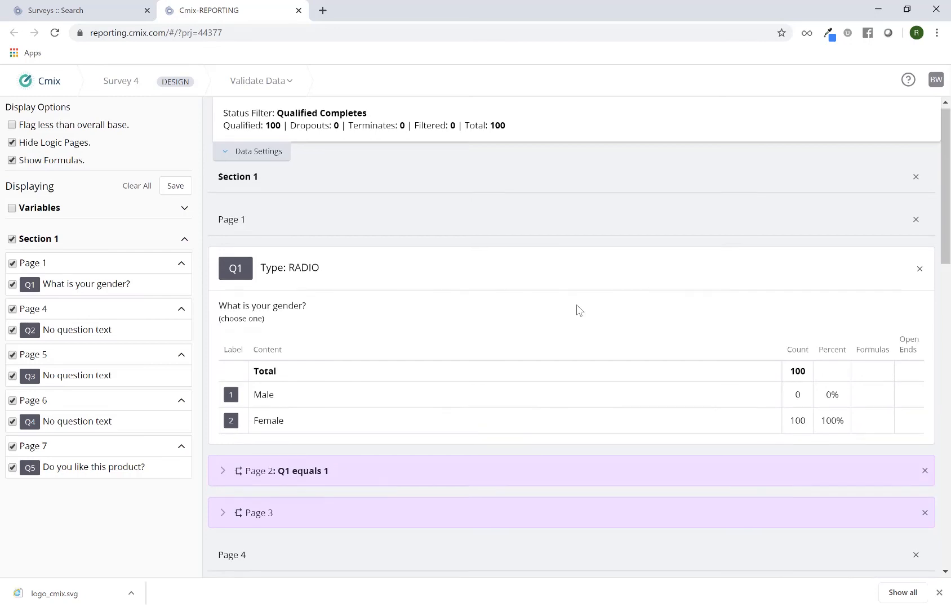
scroll(578, 309, "down", 7)
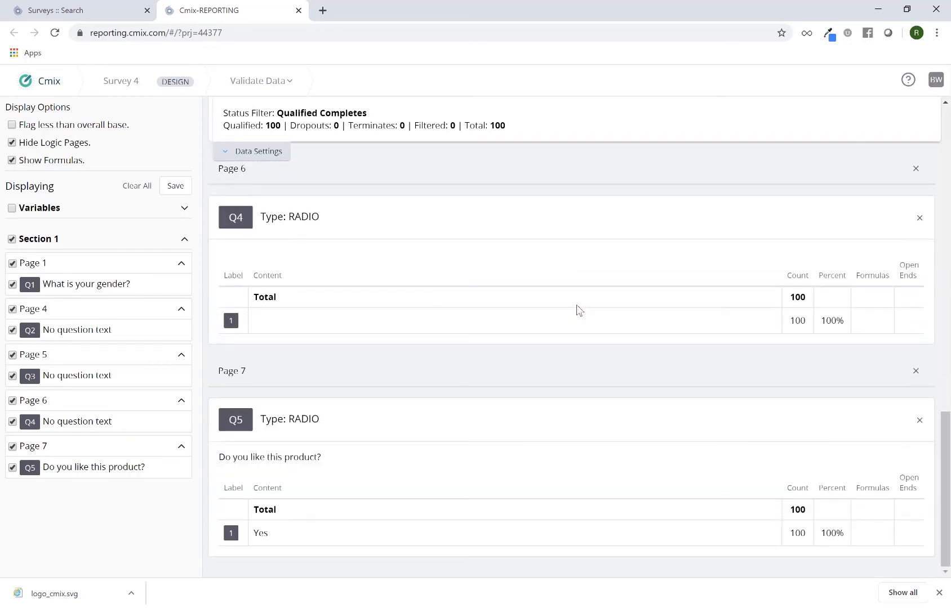
scroll(579, 310, "up", 14)
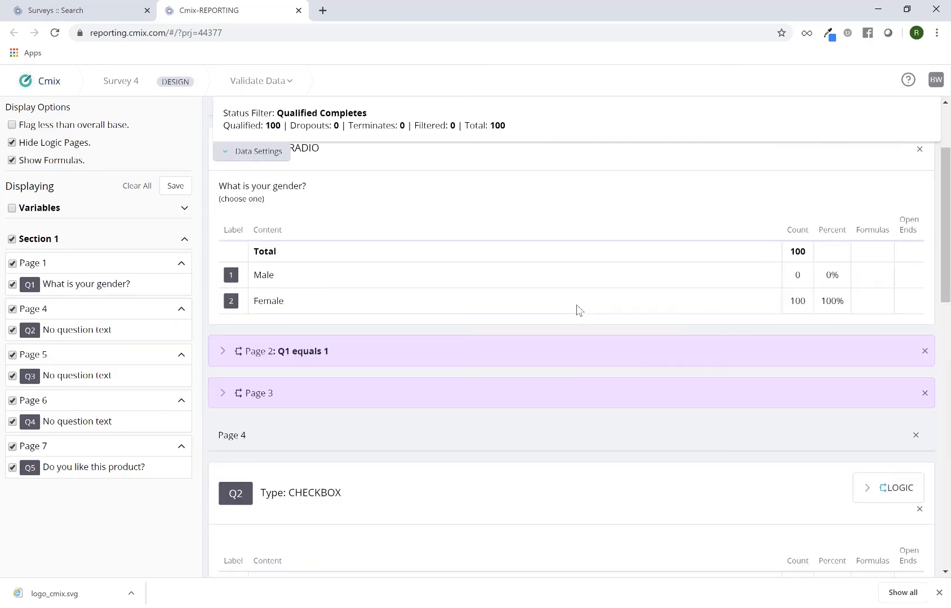
scroll(578, 309, "up", 2)
left_click(285, 157)
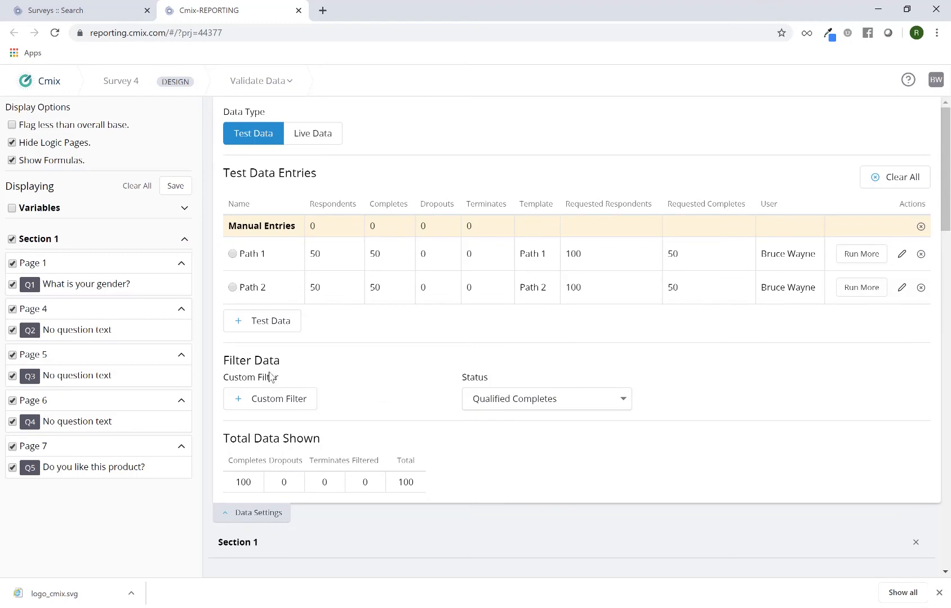
Step: Examine the question and variable choices for a custom data filter and the available Status filter options
left_click(308, 400)
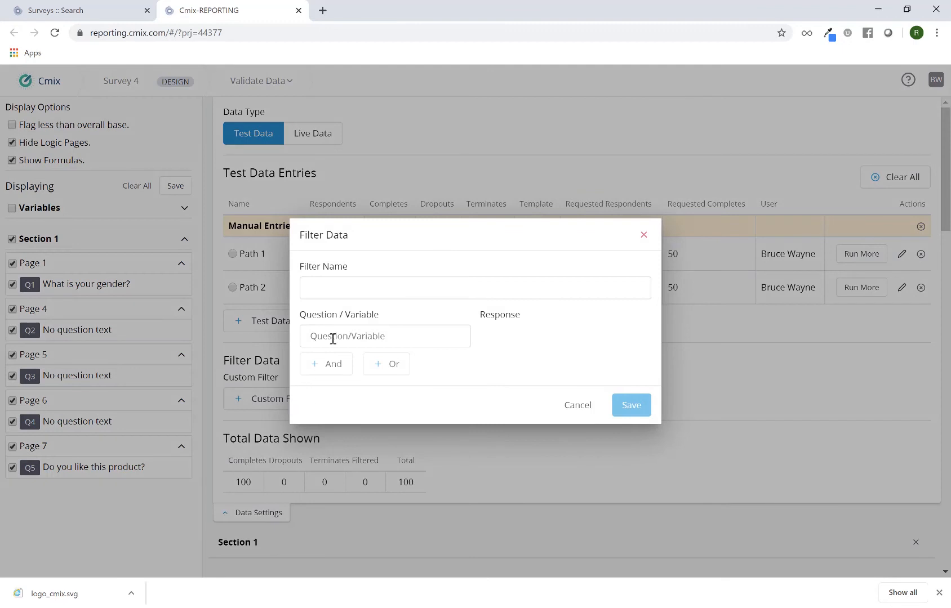
left_click(409, 335)
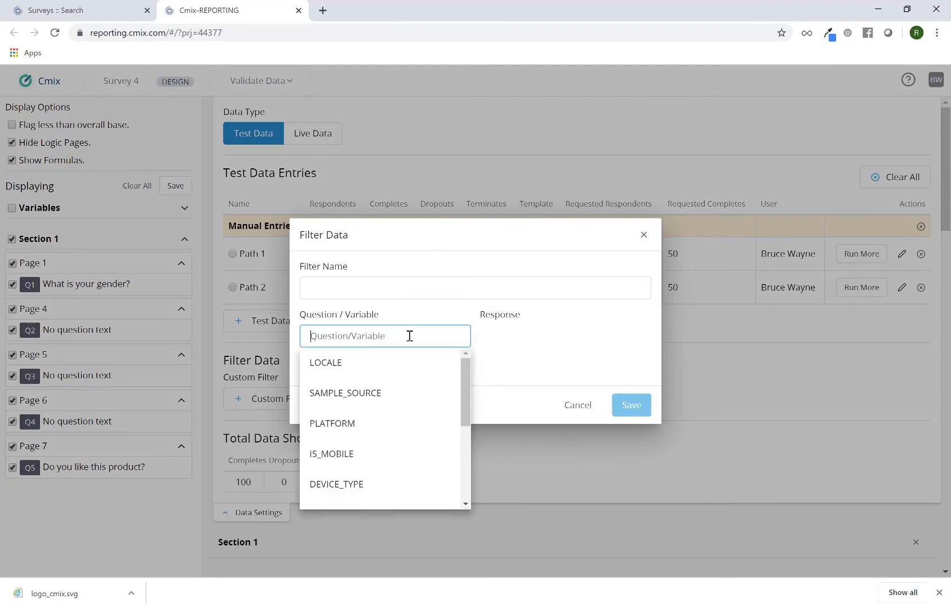
scroll(406, 384, "down", 1)
scroll(407, 383, "down", 5)
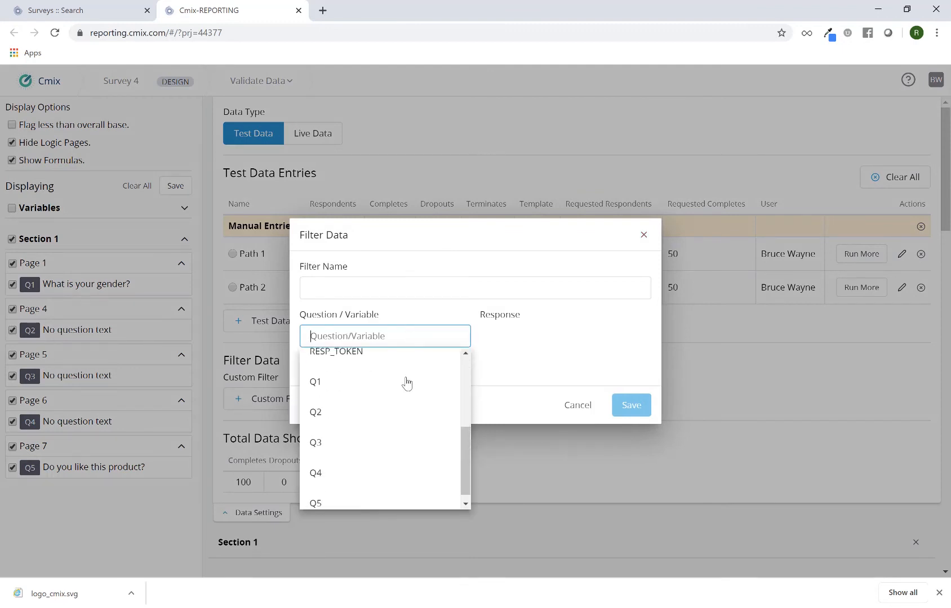
left_click(562, 341)
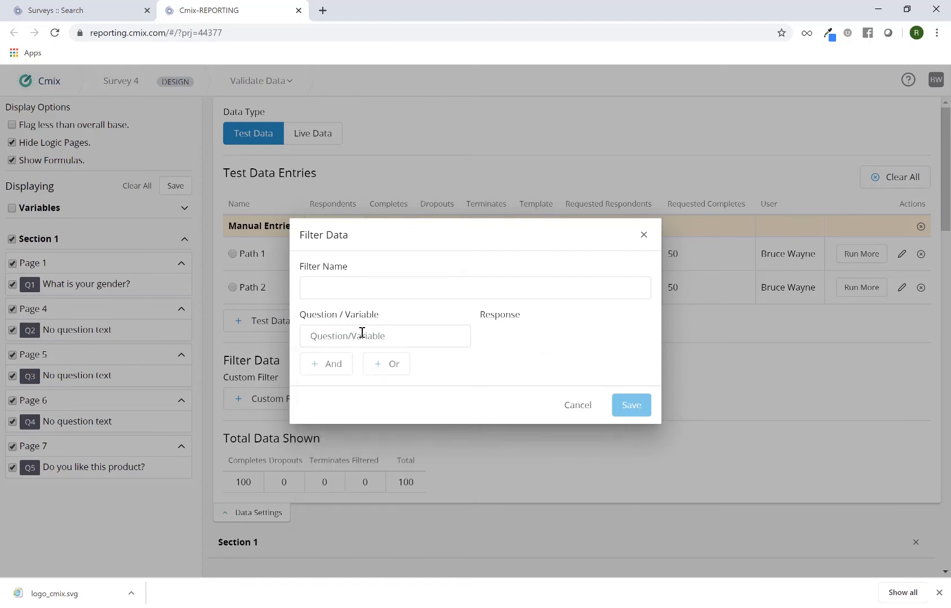
left_click(337, 294)
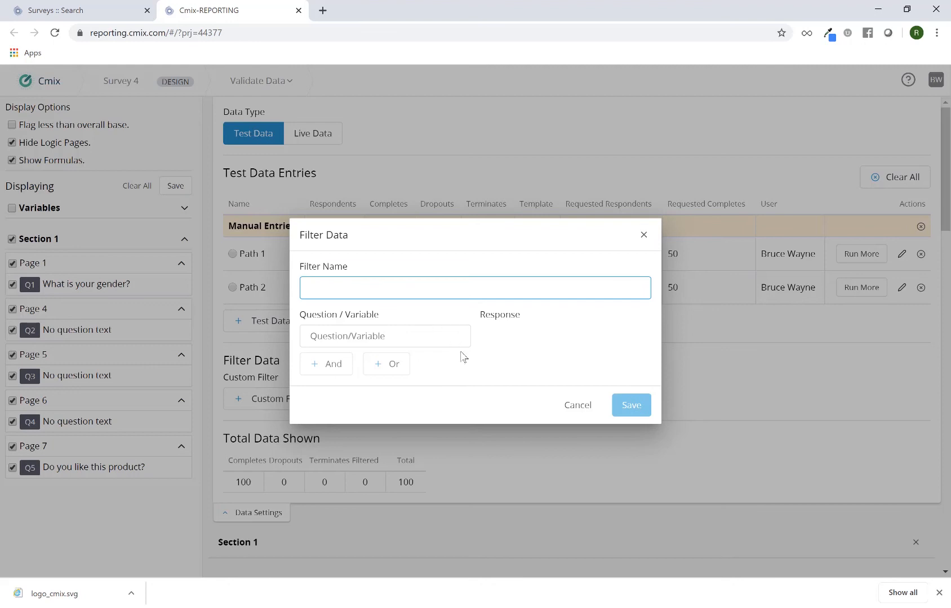
left_click(570, 411)
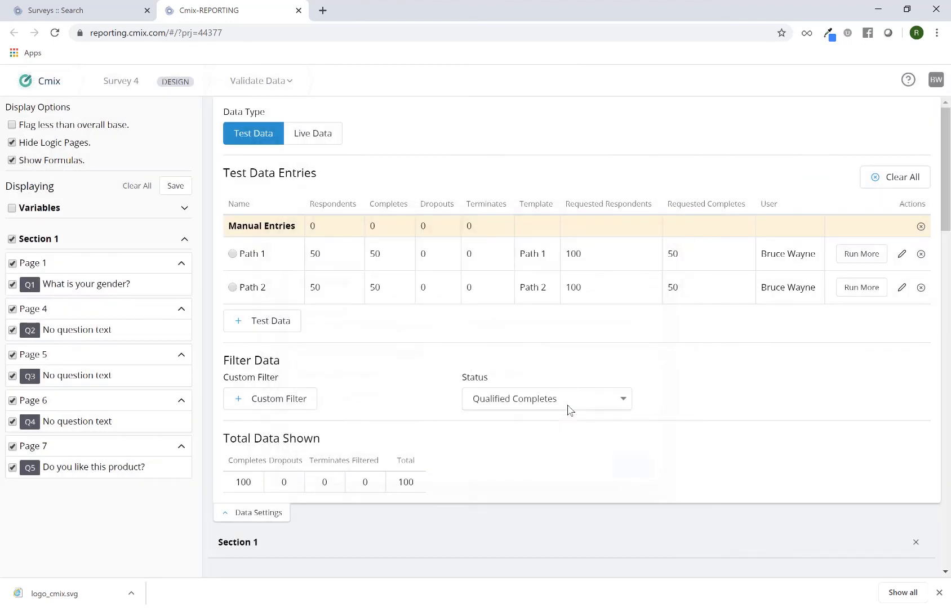
left_click(527, 401)
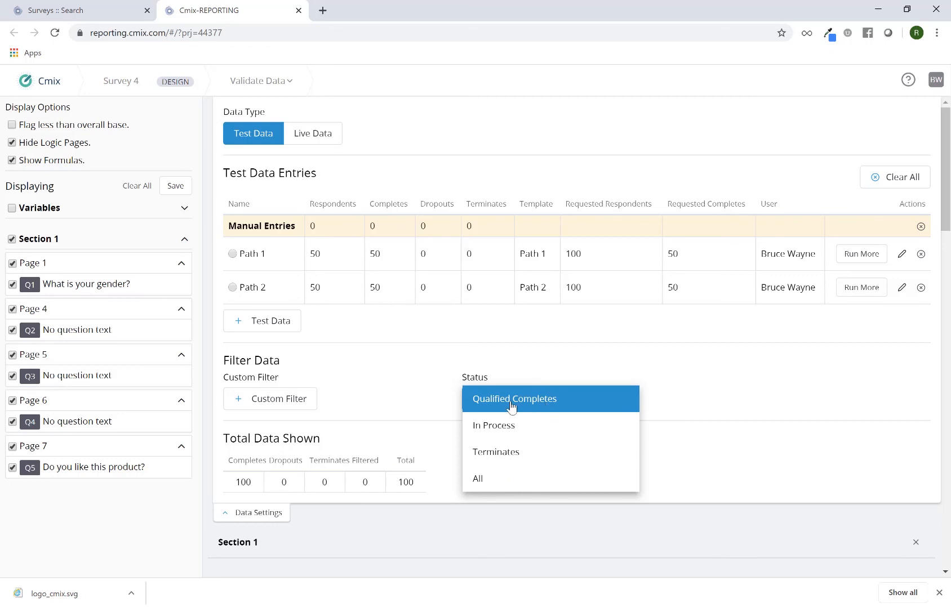
left_click(552, 354)
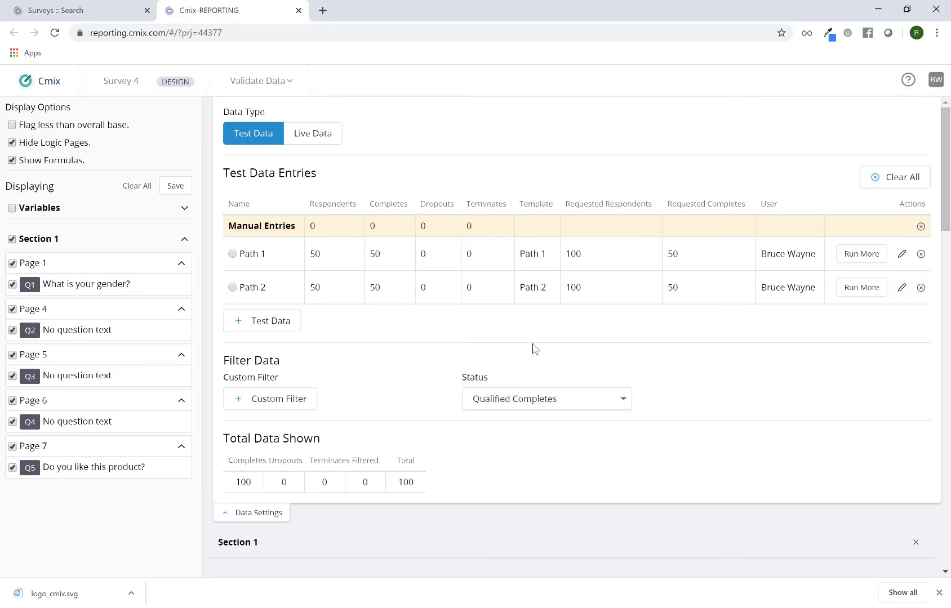
Step: Delete the Path 2 test data template and close the test data generation dialog
left_click(273, 331)
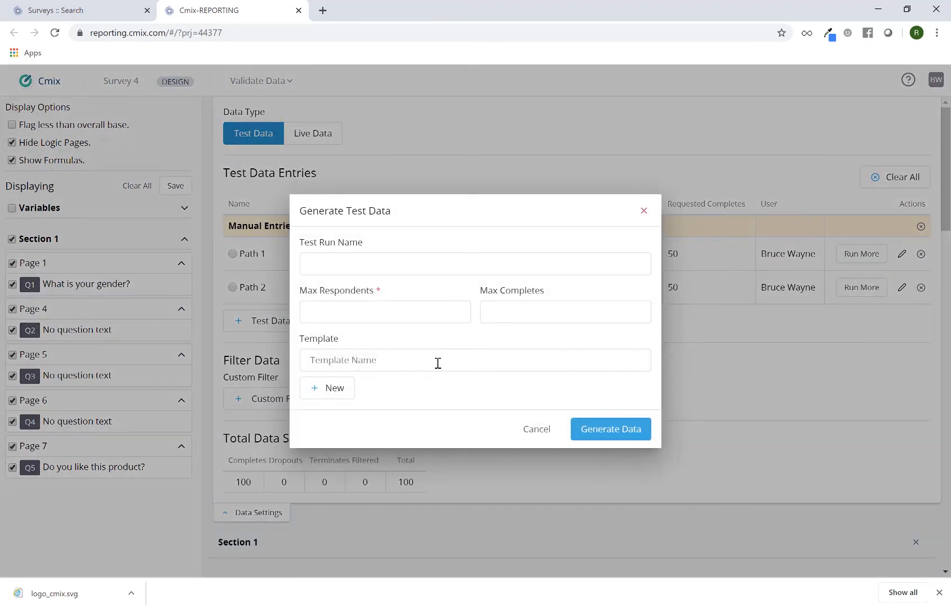
left_click(416, 362)
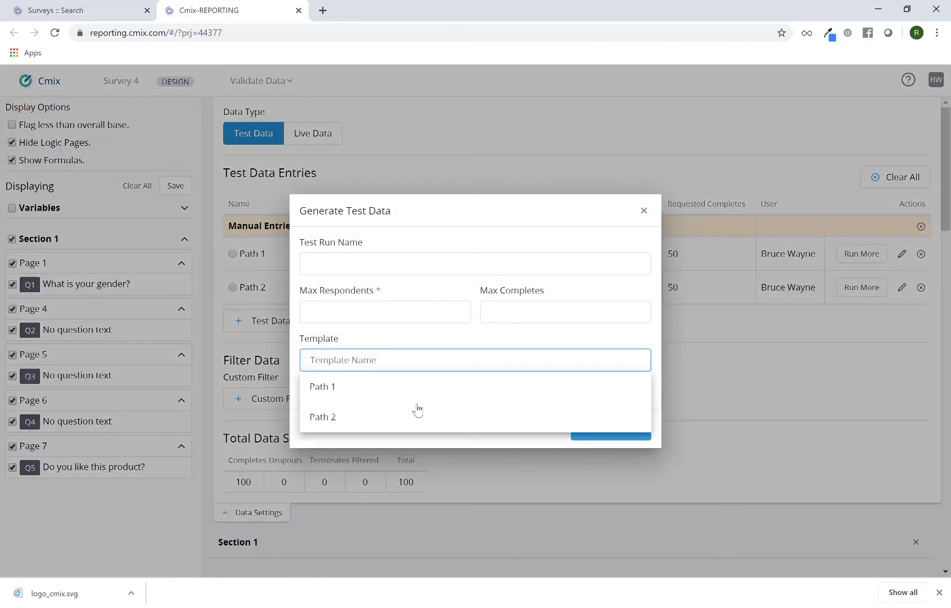
left_click(414, 423)
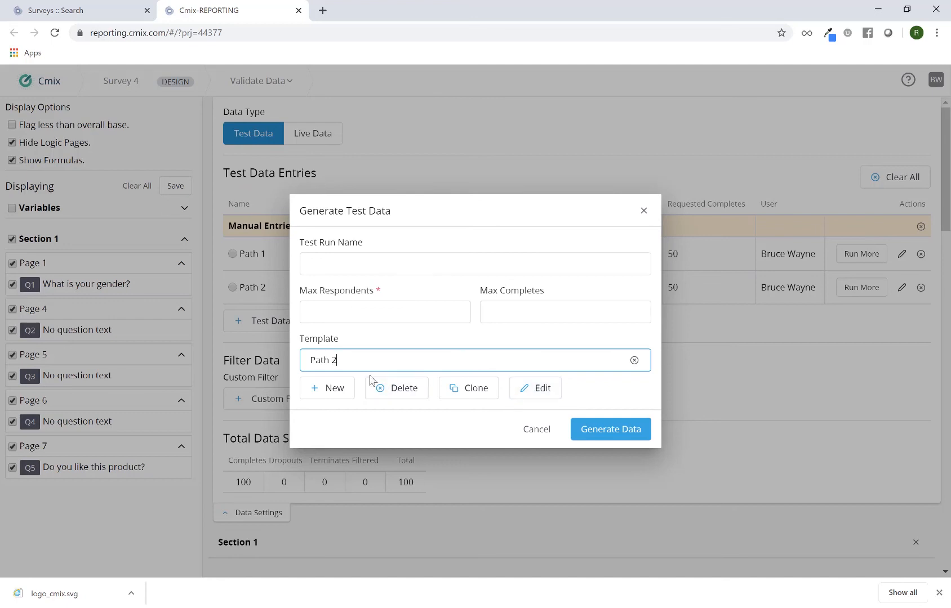
left_click(405, 389)
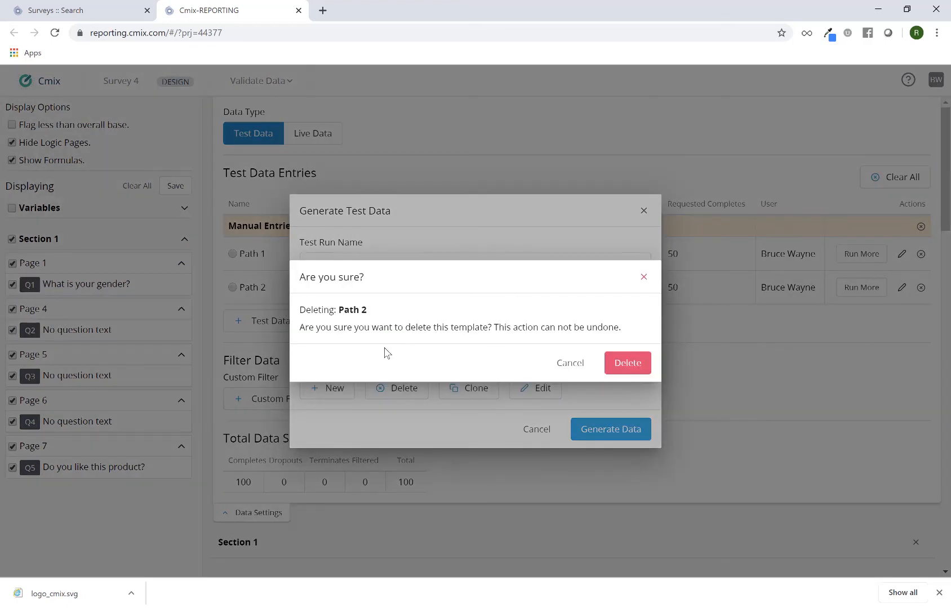
left_click(624, 371)
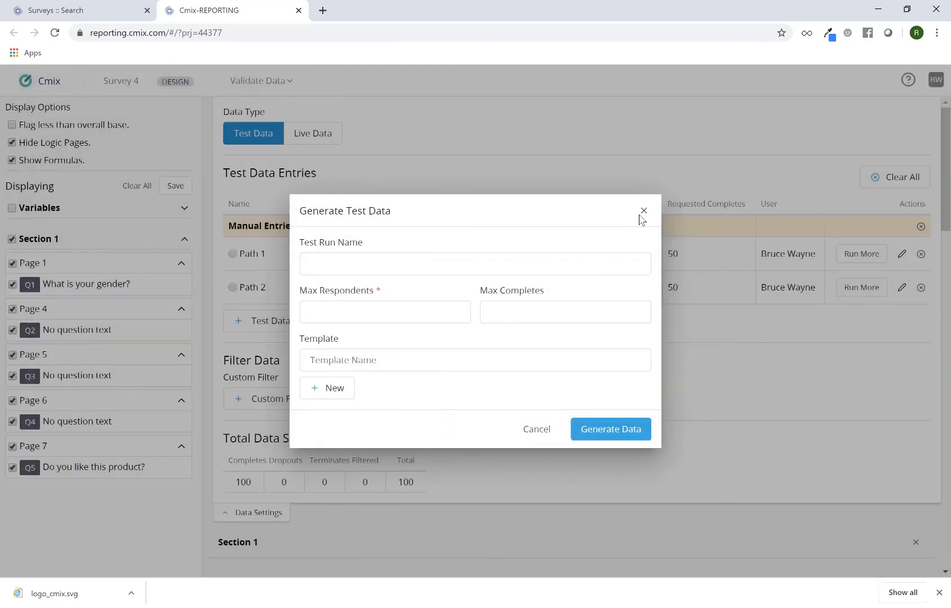
left_click(643, 211)
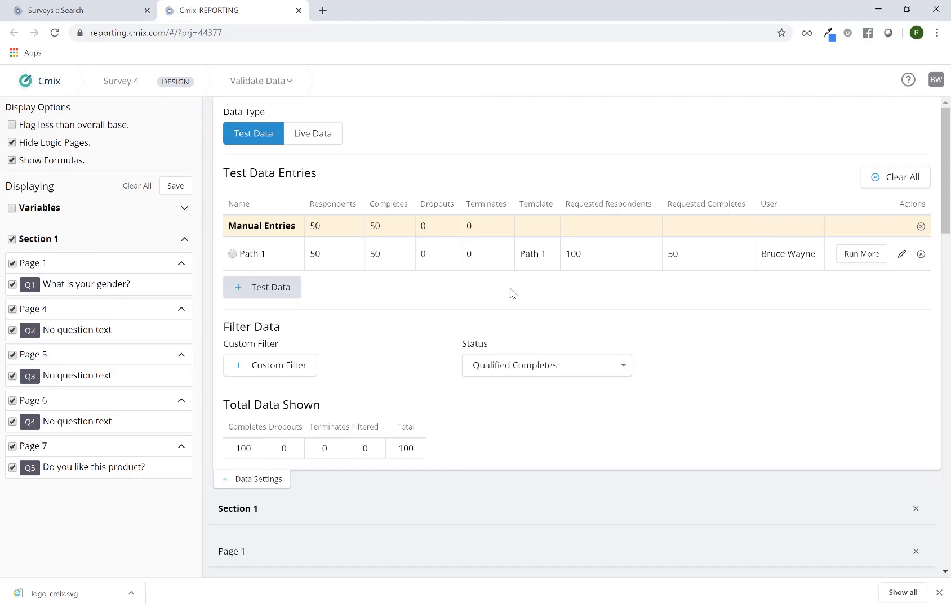
Step: Compare the completes counts for Path 1 and Manual Entries with the completes in the total data shown
double_click(375, 253)
double_click(374, 225)
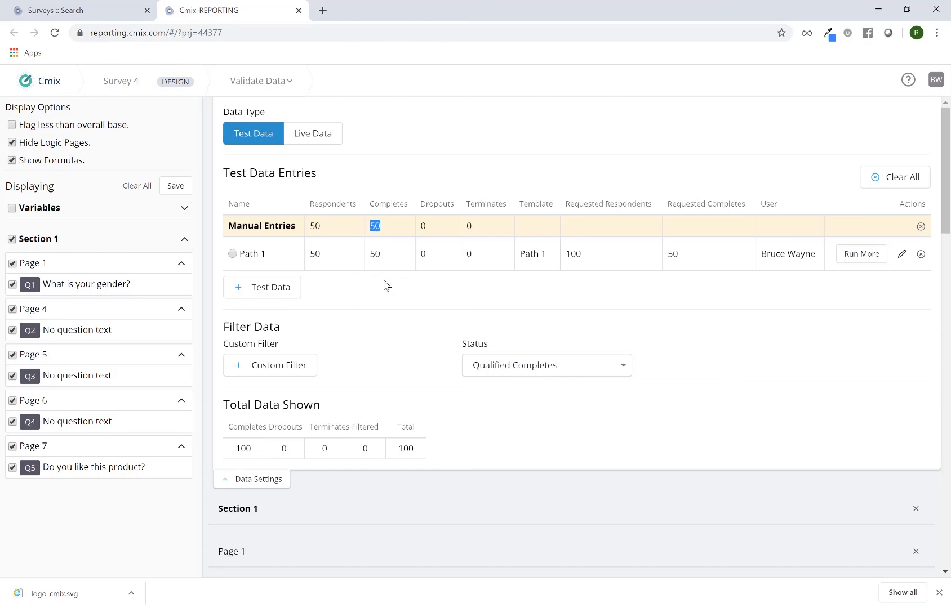
double_click(246, 449)
Step: Clear all test data associated with the survey, reload the page, and also clear the Manual Entries data
left_click(913, 186)
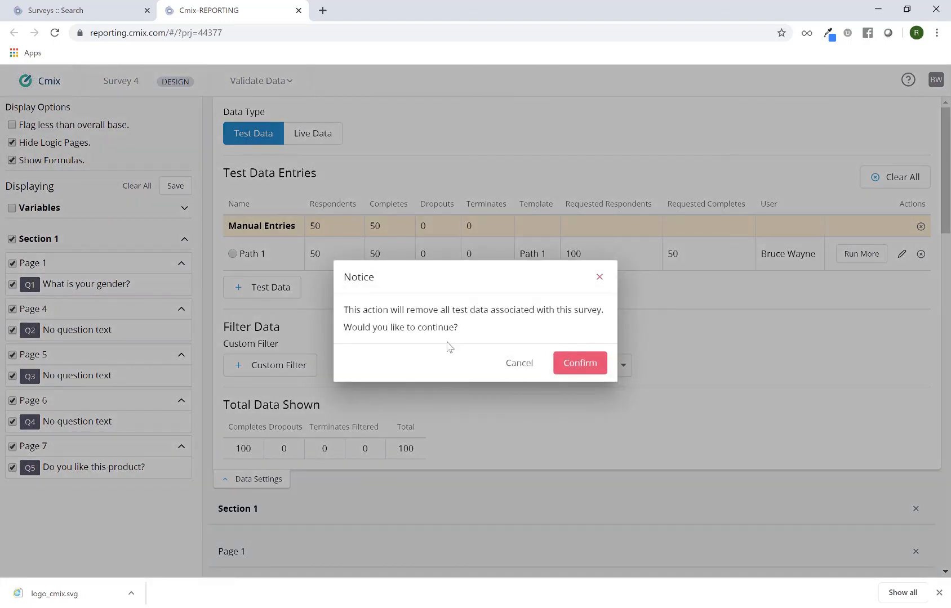
left_click(572, 369)
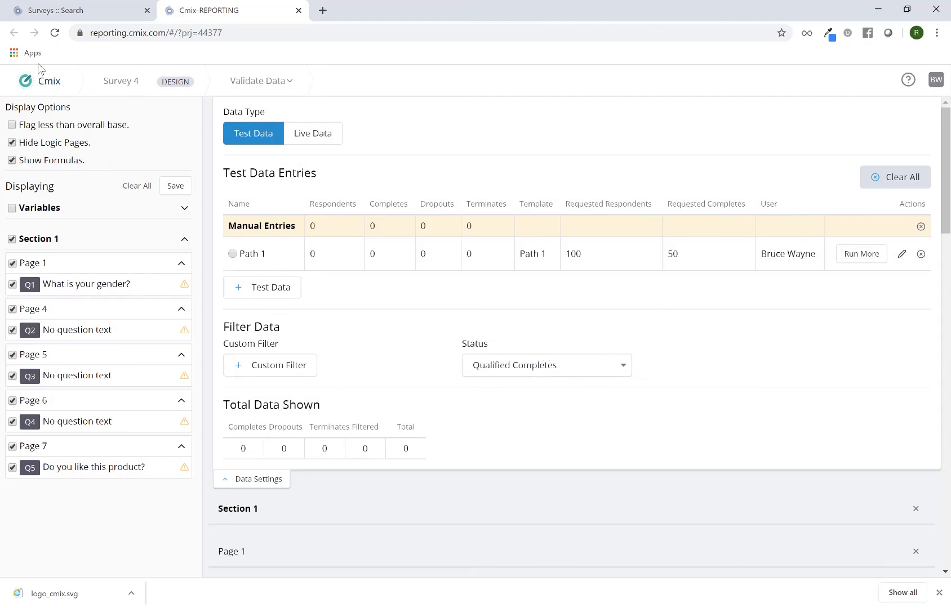
left_click(54, 33)
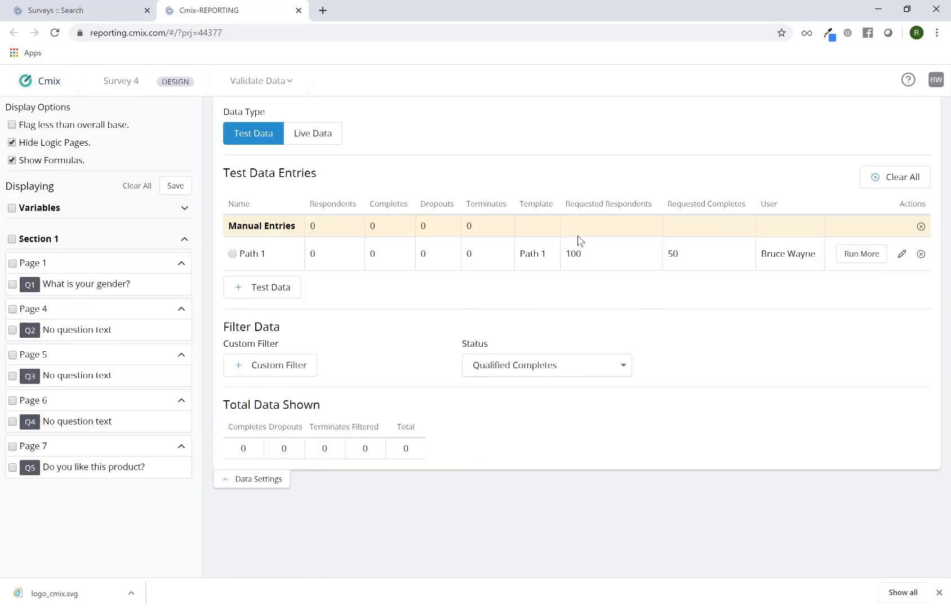
left_click(921, 227)
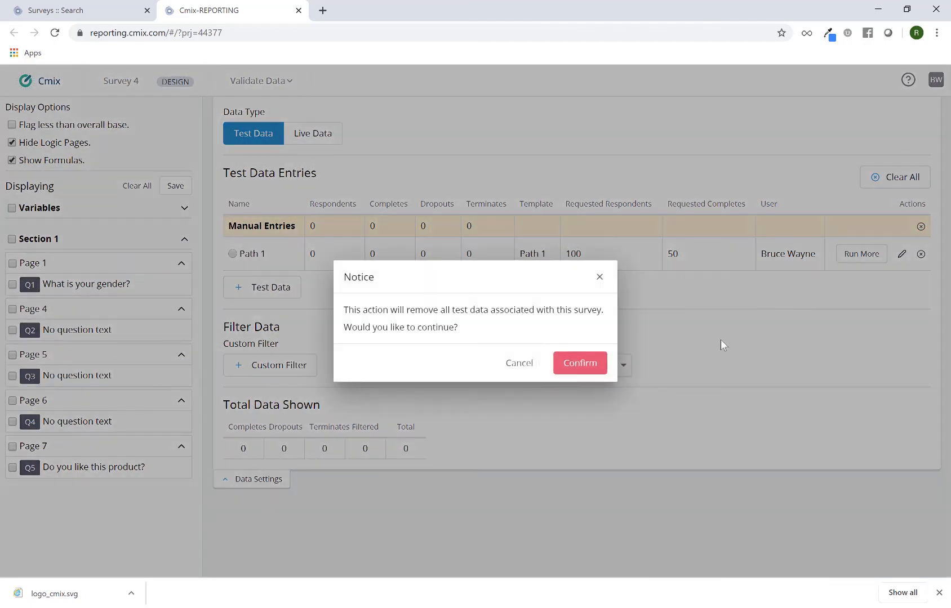
left_click(594, 364)
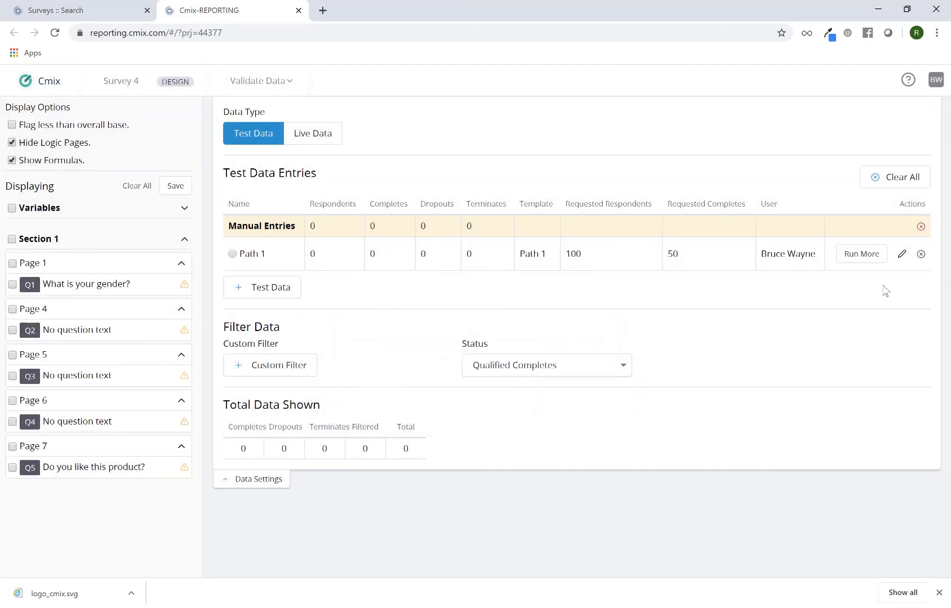
Step: Delete the Path 1 test data entry, reload the page, and check the total completes
left_click(920, 255)
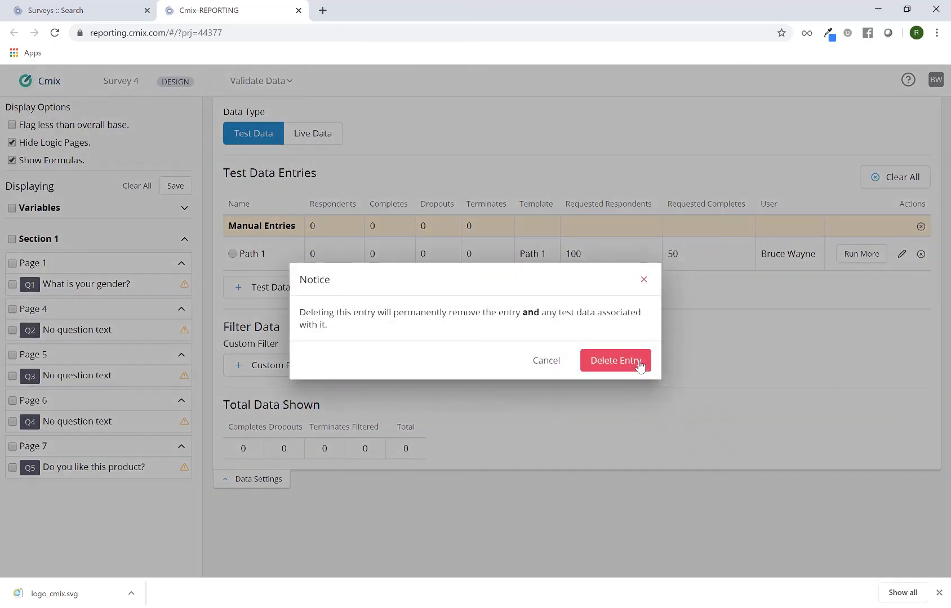
left_click(639, 363)
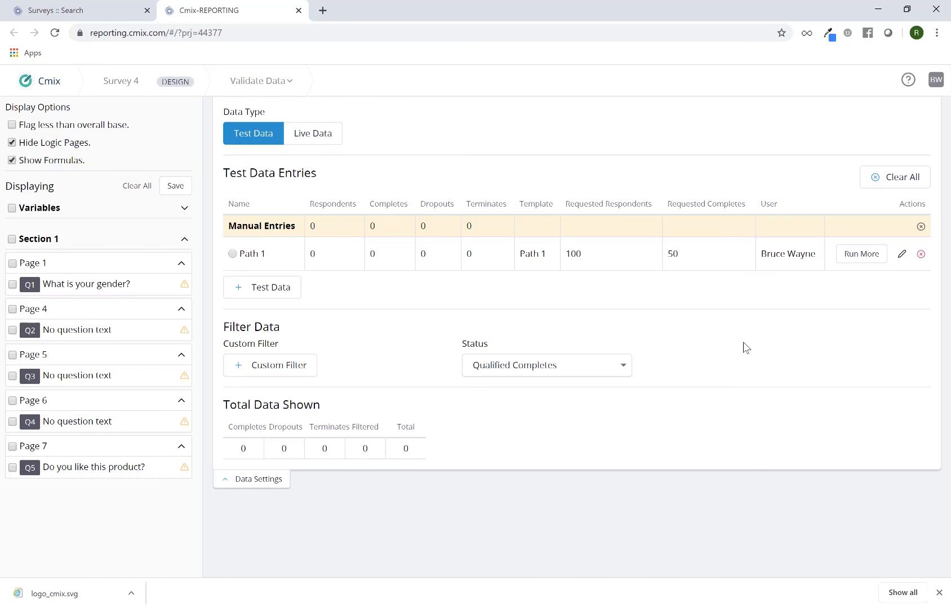
left_click(55, 34)
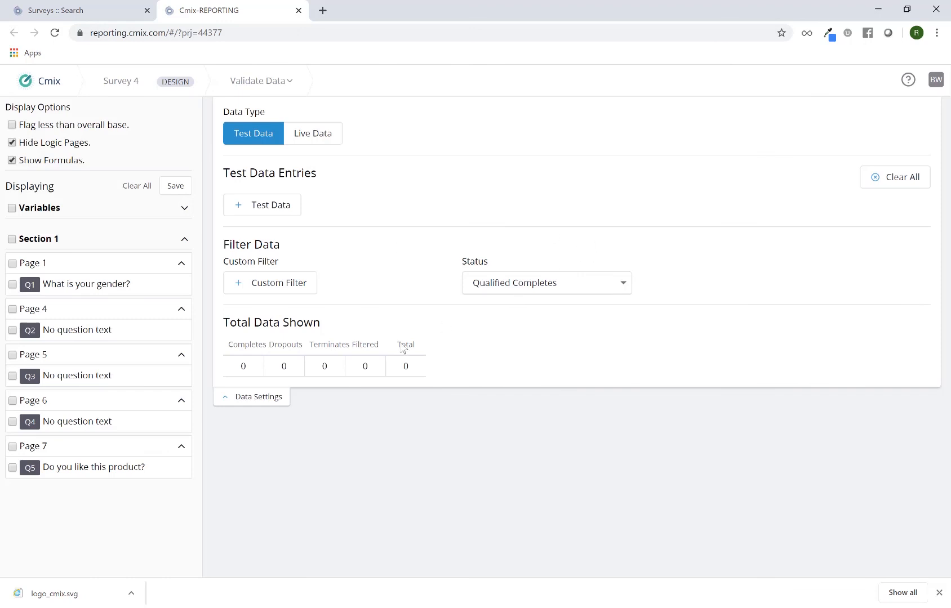
double_click(243, 365)
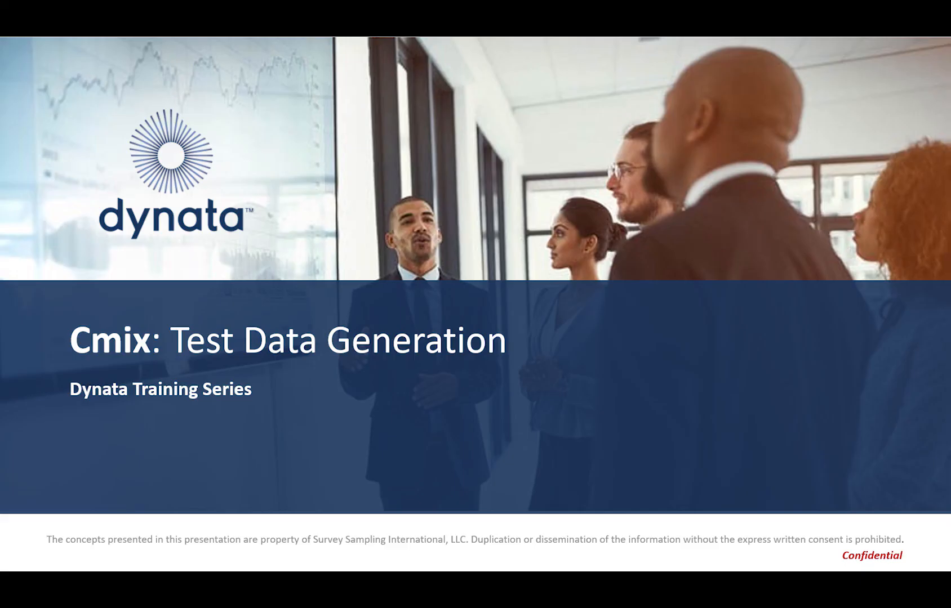
key("Right")
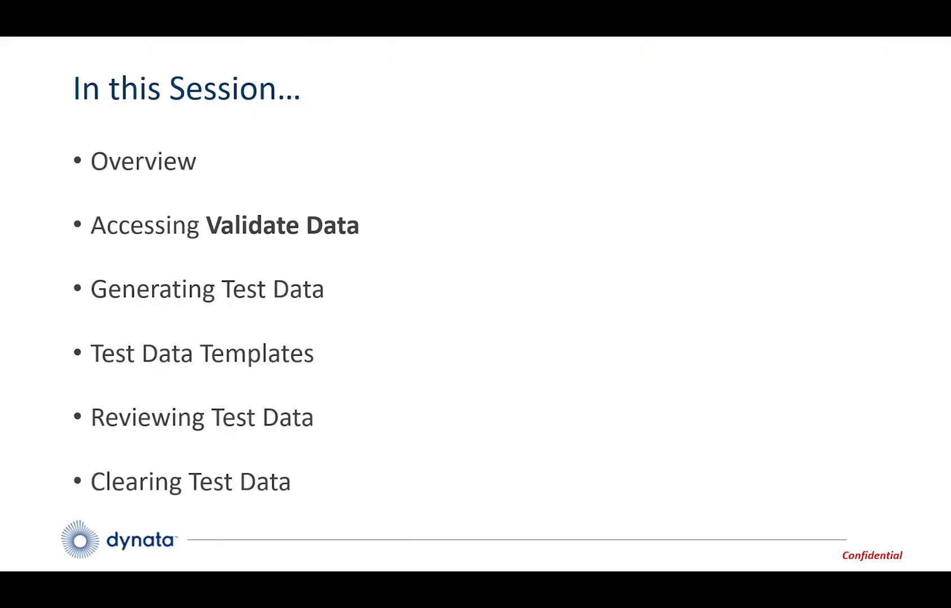